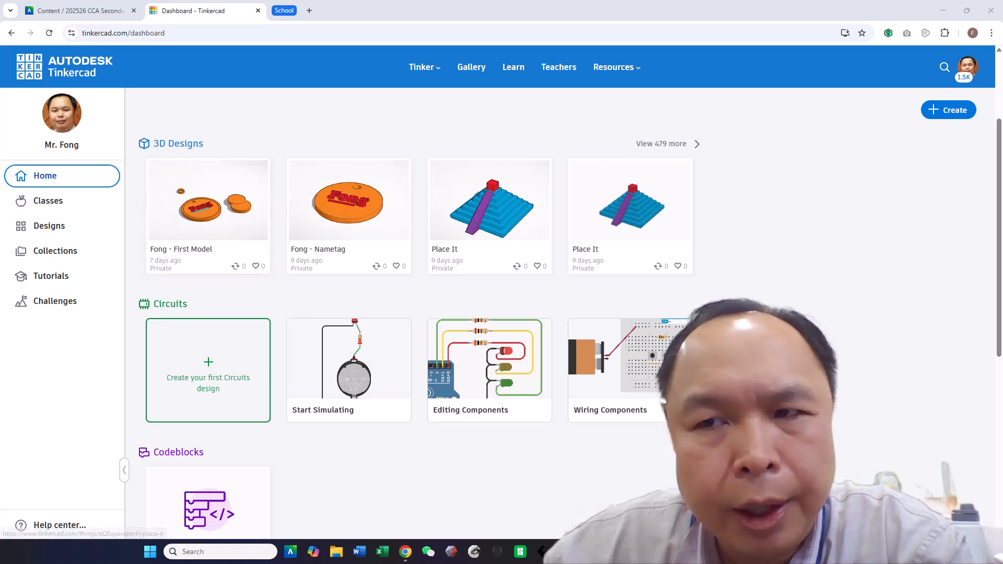
Create a new 3D design from the Designs page.
click(943, 114)
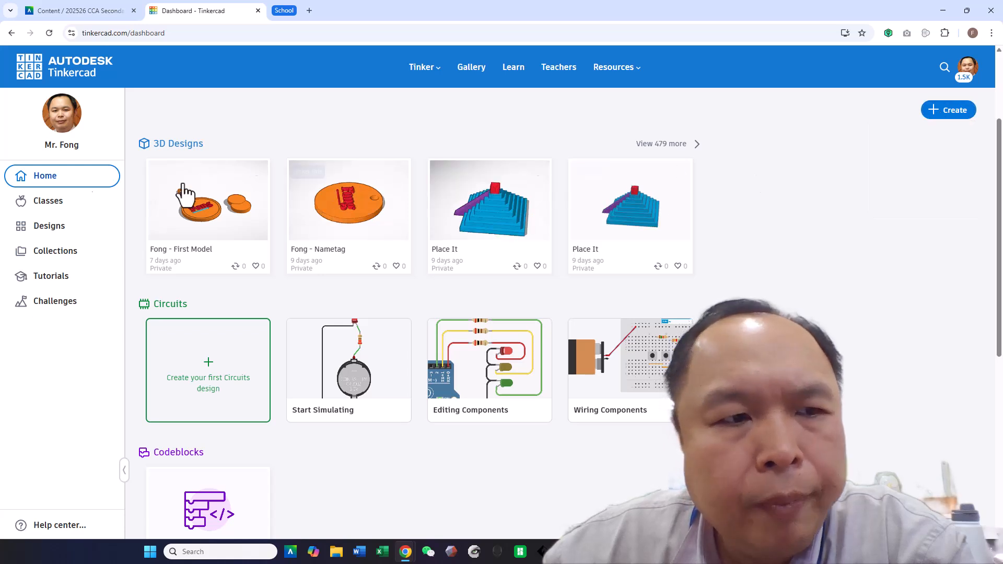
click(22, 234)
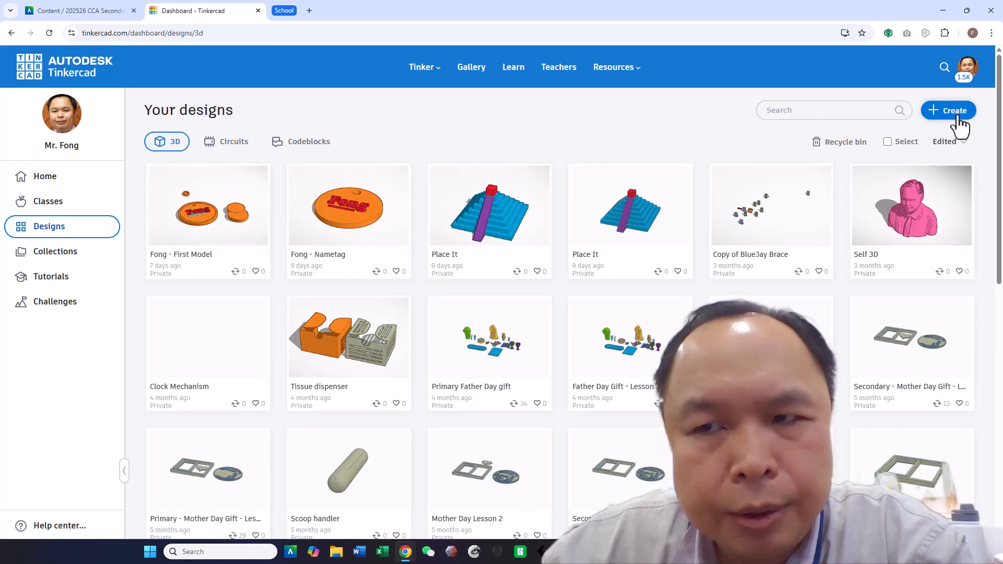
click(958, 116)
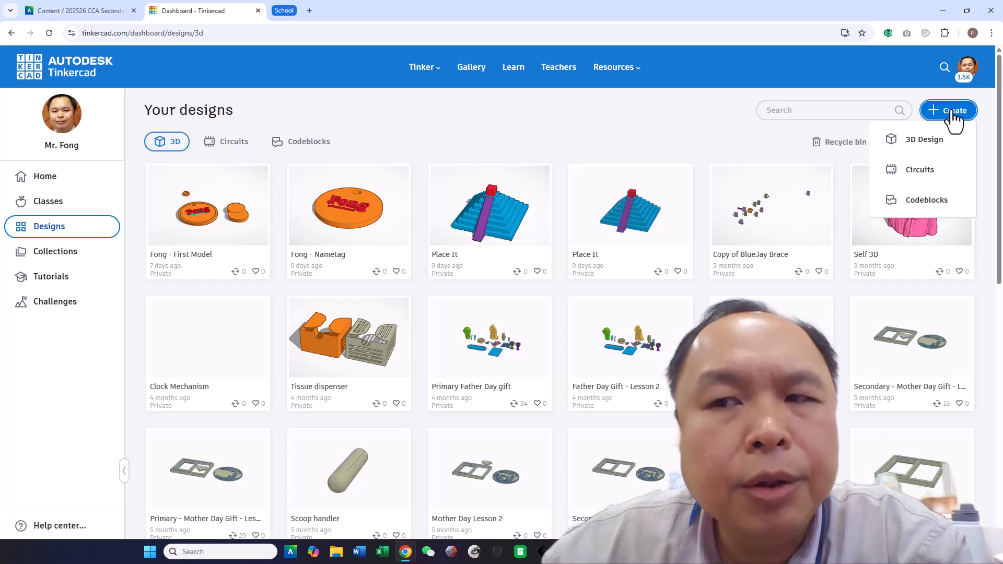
click(923, 139)
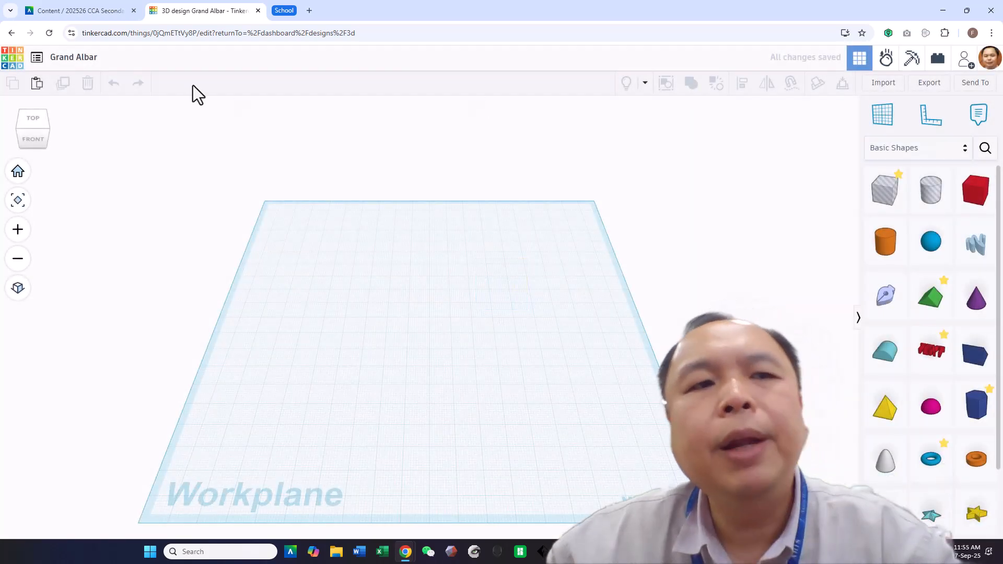
Rename the design with the owner's surname followed by "- Nametag".
click(94, 60)
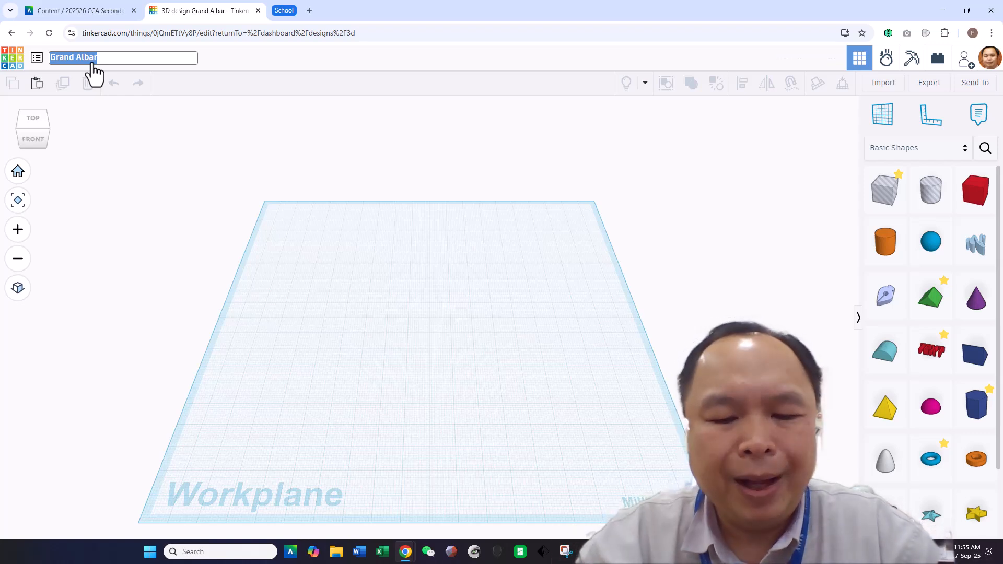
text(Fong - Na)
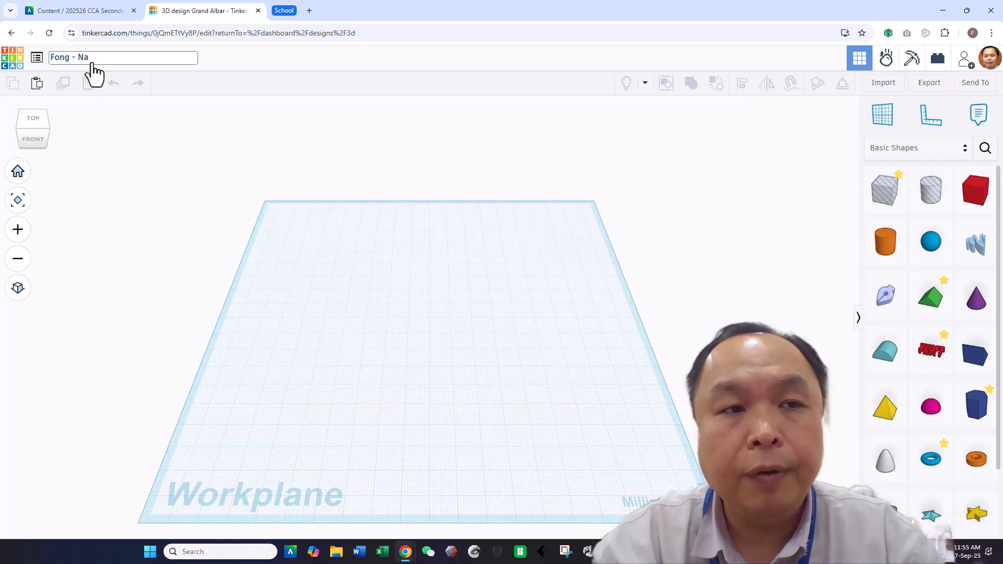
text(metag)
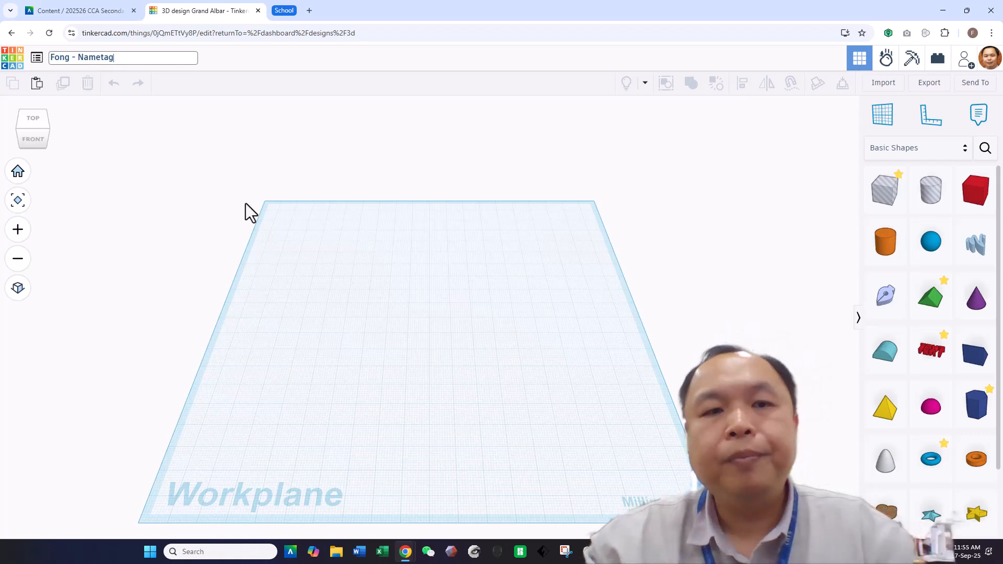
click(293, 237)
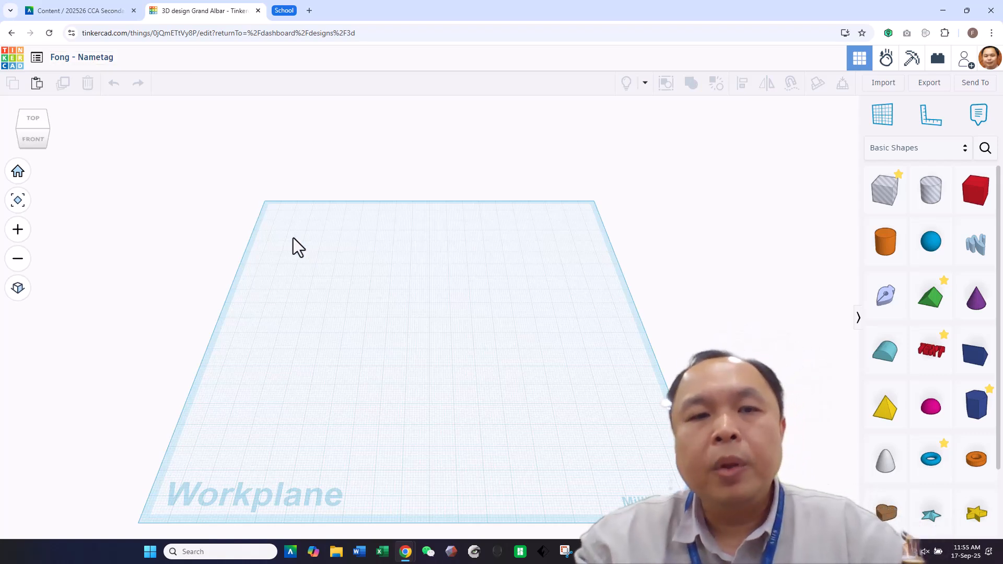
Place a box on the workplane and stretch it into a long, thin, flat bar 2 mm wide.
drag(978, 205, 398, 279)
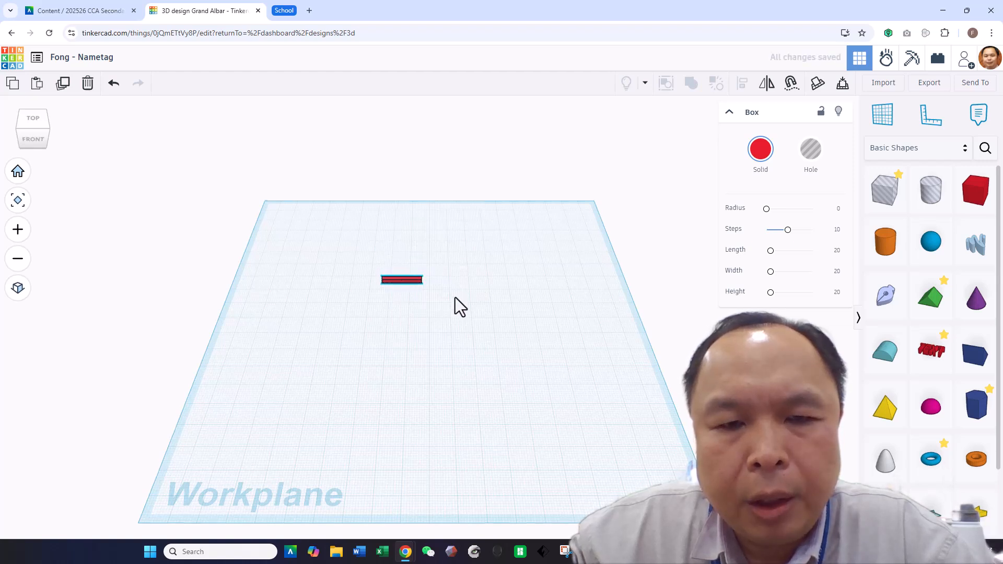
right_drag(456, 298, 437, 303)
drag(426, 274, 474, 275)
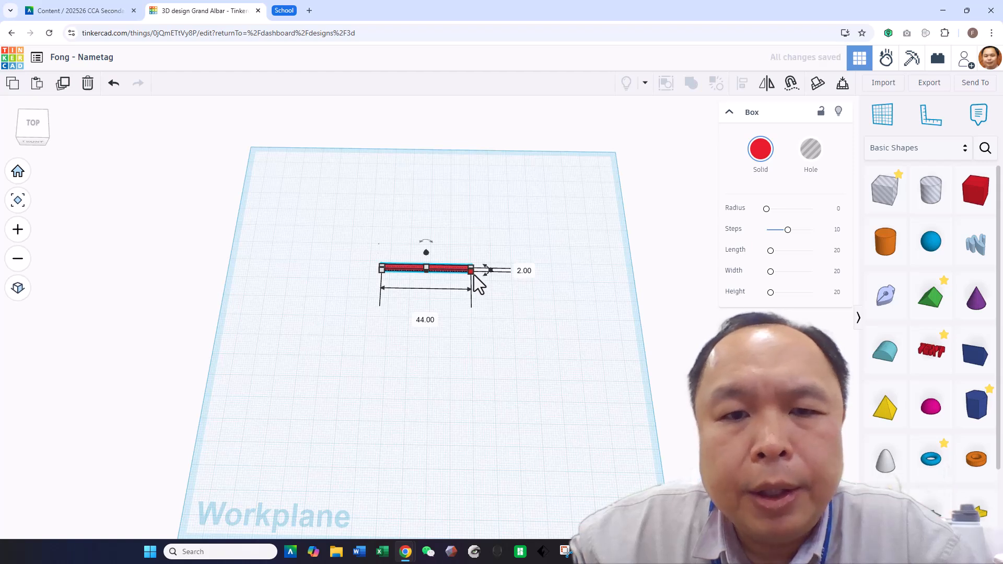
drag(475, 275, 491, 275)
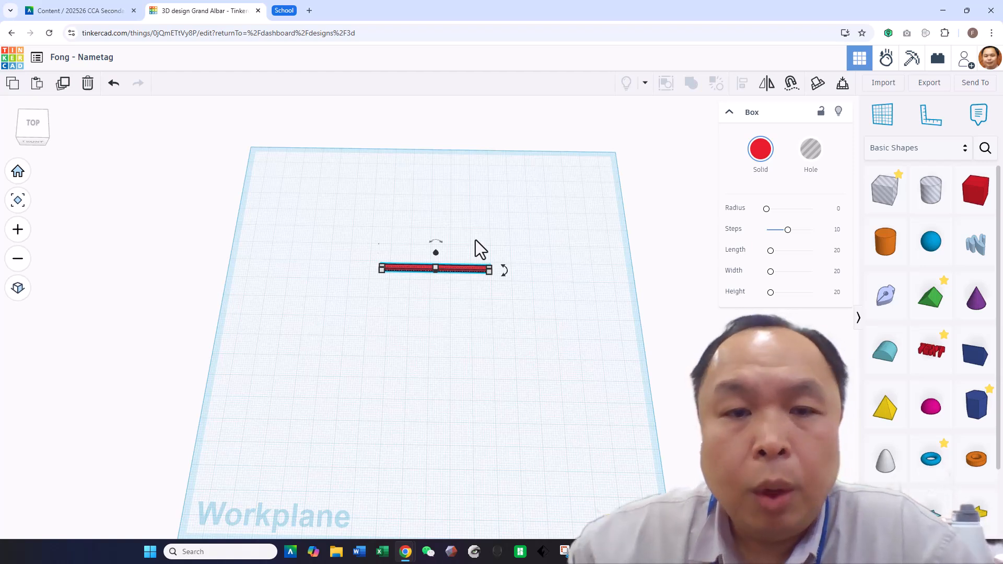
Duplicate the thin bar and shift the copy 11 grid steps toward the front, parallel to the original.
click(521, 250)
click(477, 268)
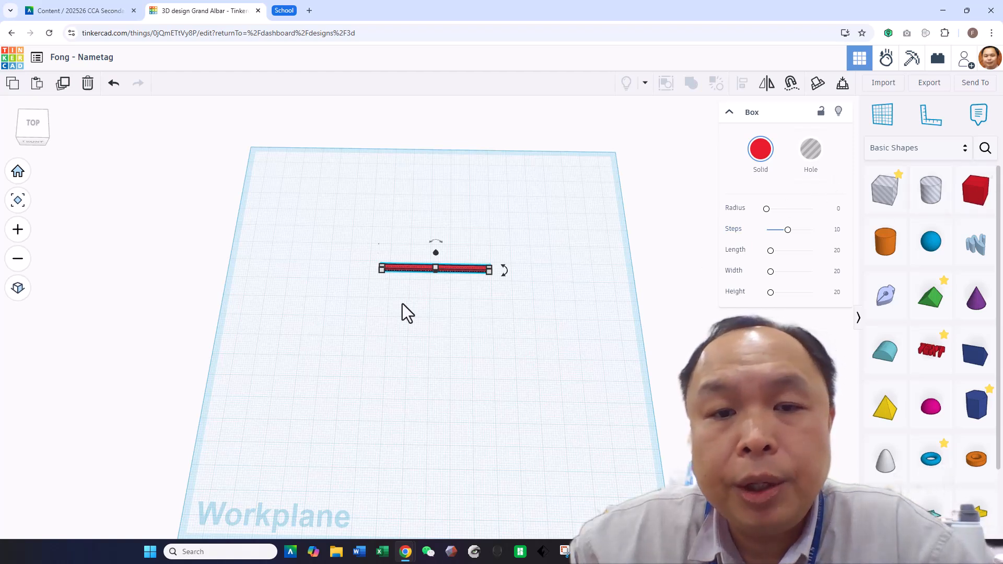
click(599, 296)
click(477, 271)
mouse_move(488, 277)
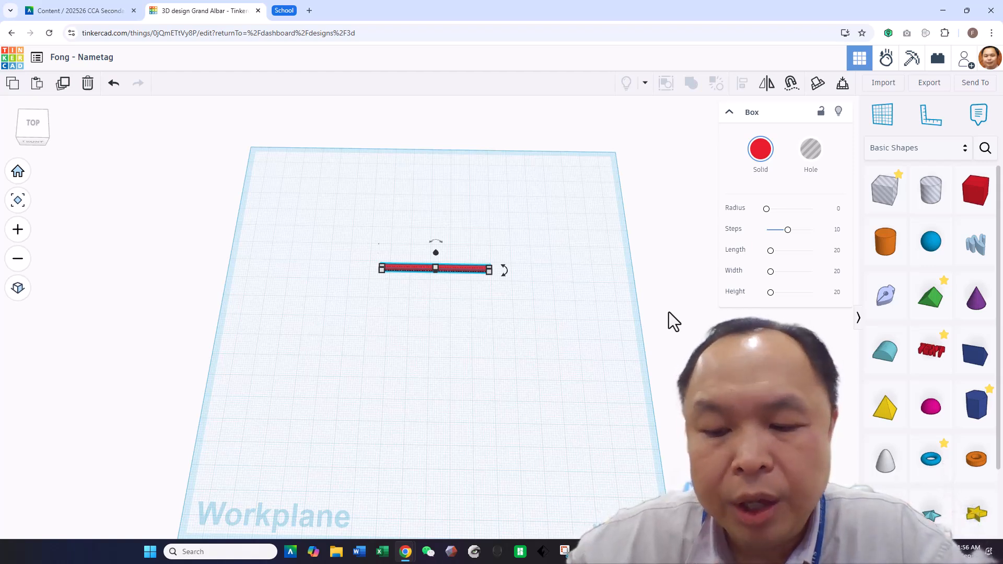
key(ctrl+d)
key(Down)
key(Down)
key(Down)
key(Down)
key(Down)
key(Down)
key(Down)
key(Down)
key(Down)
key(Down)
key(Down)
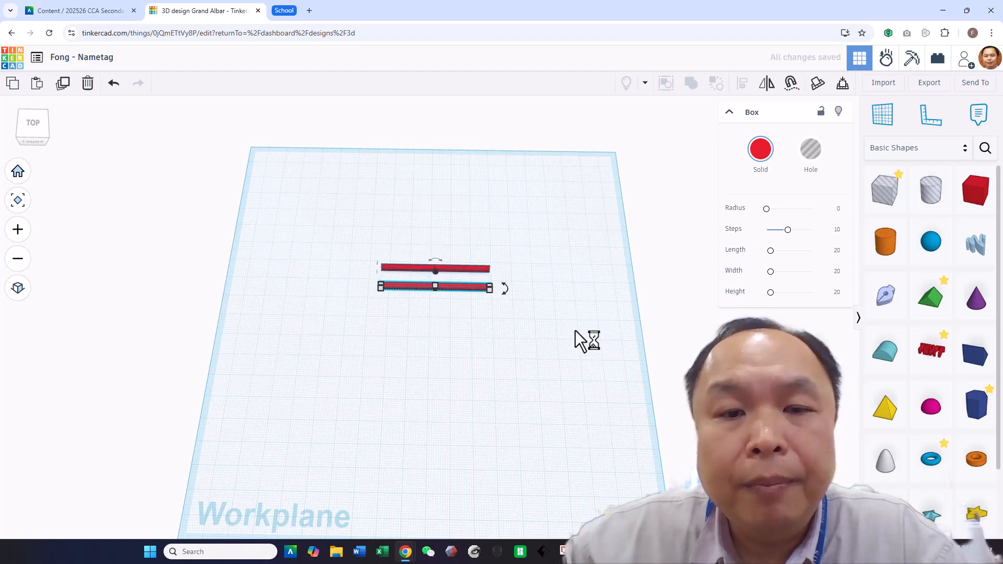
right_drag(575, 331, 575, 358)
click(582, 304)
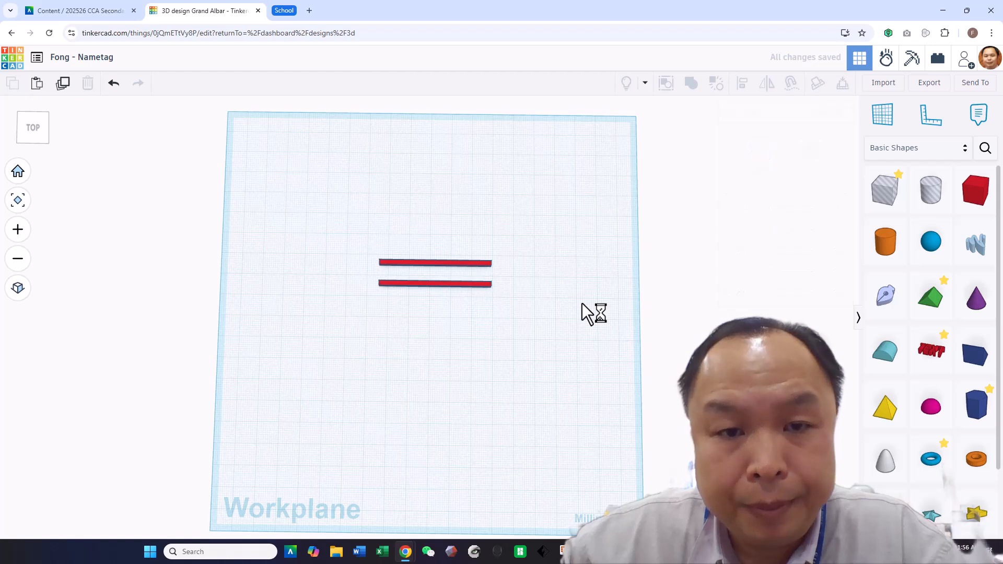
Add a Text shape beside the two bars and lower its height to 4 mm.
drag(929, 366, 556, 289)
right_drag(528, 330, 552, 264)
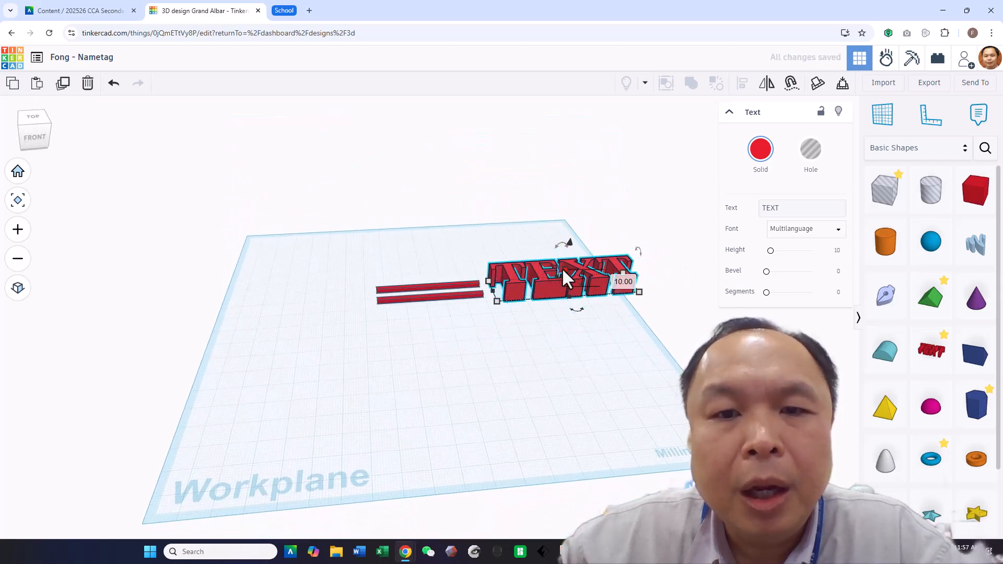
drag(562, 269, 564, 281)
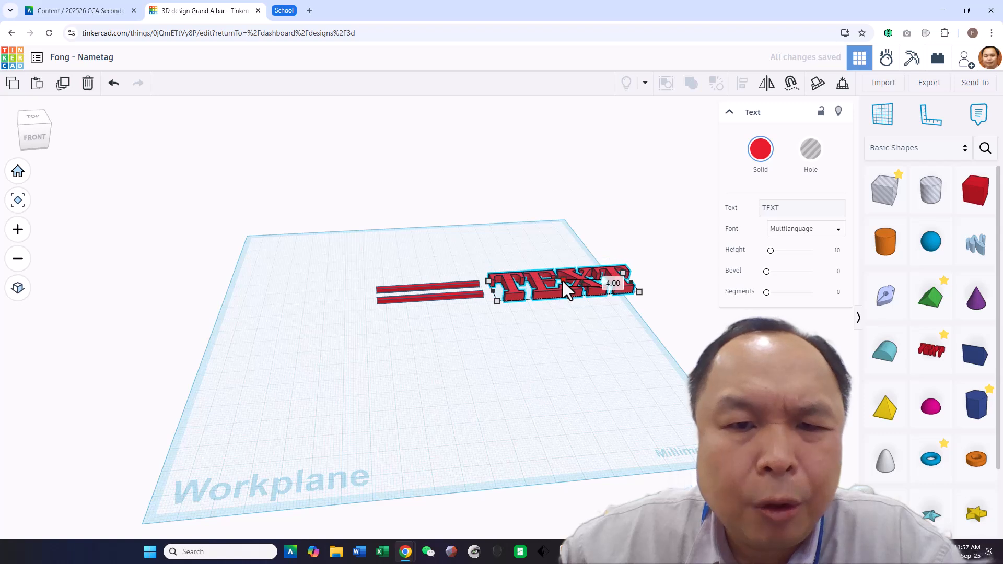
right_drag(565, 289, 562, 388)
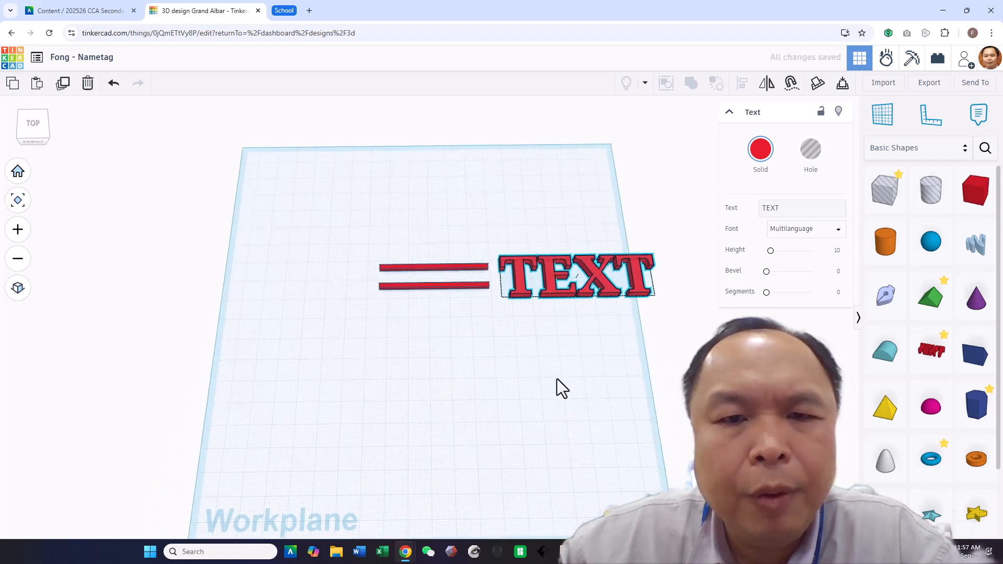
Change the text to the owner's surname in capitals and move the lettering in front of the two bars.
double_click(783, 209)
text(T)
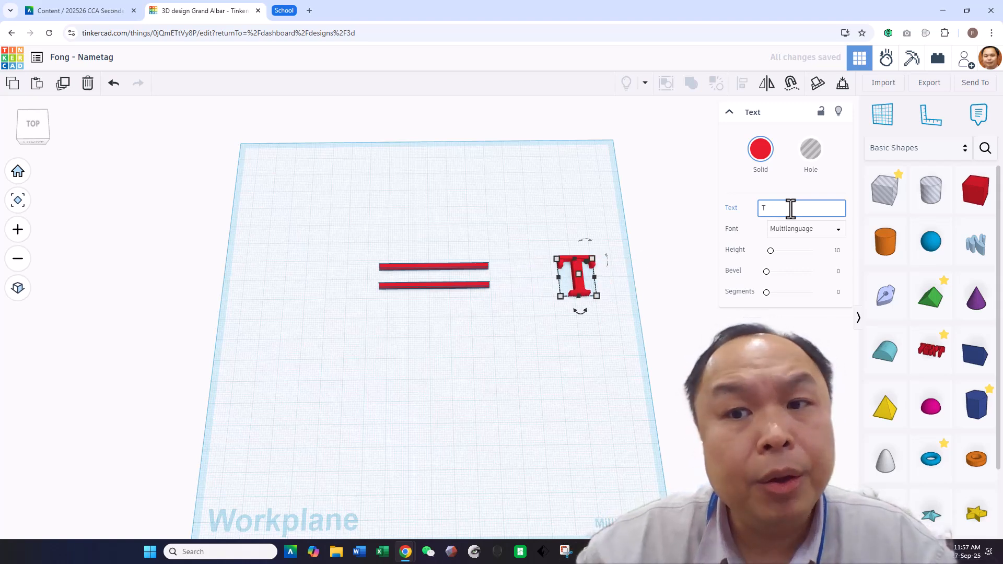
key(BackSpace)
text(FONG)
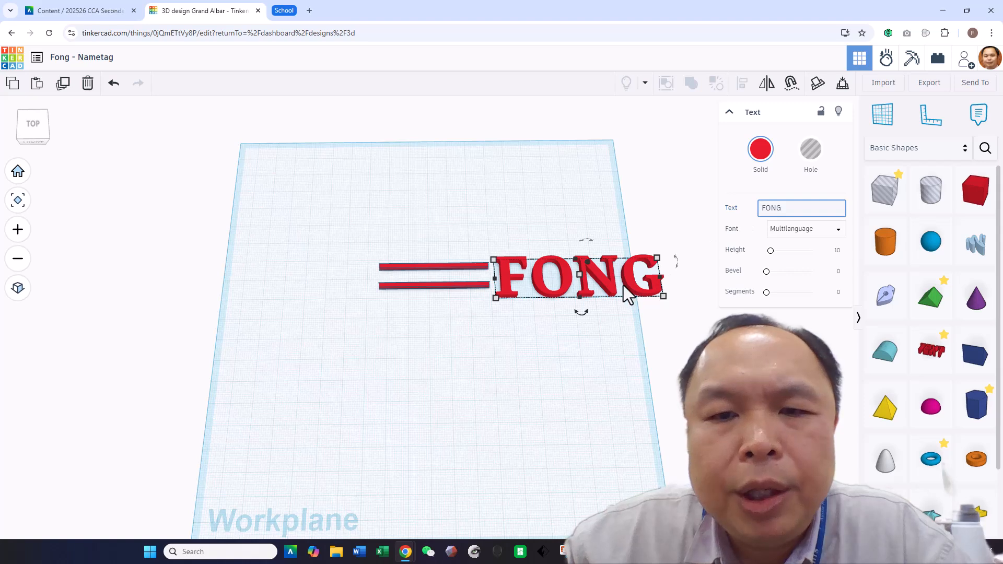
drag(611, 293, 489, 344)
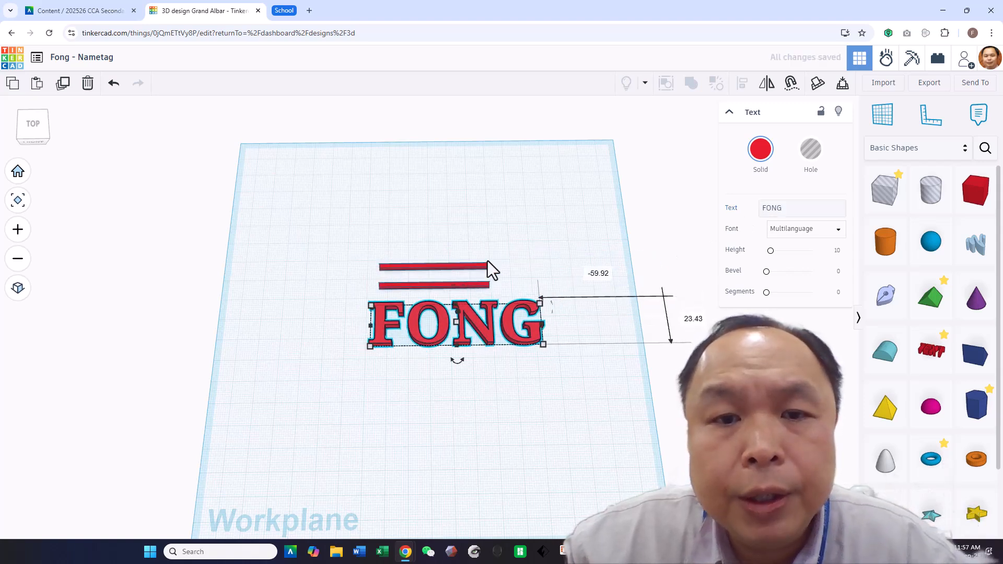
Move both bars together across the lettering and stretch the pair to 88 mm long so they span all the letters.
click(487, 267)
drag(459, 248, 489, 295)
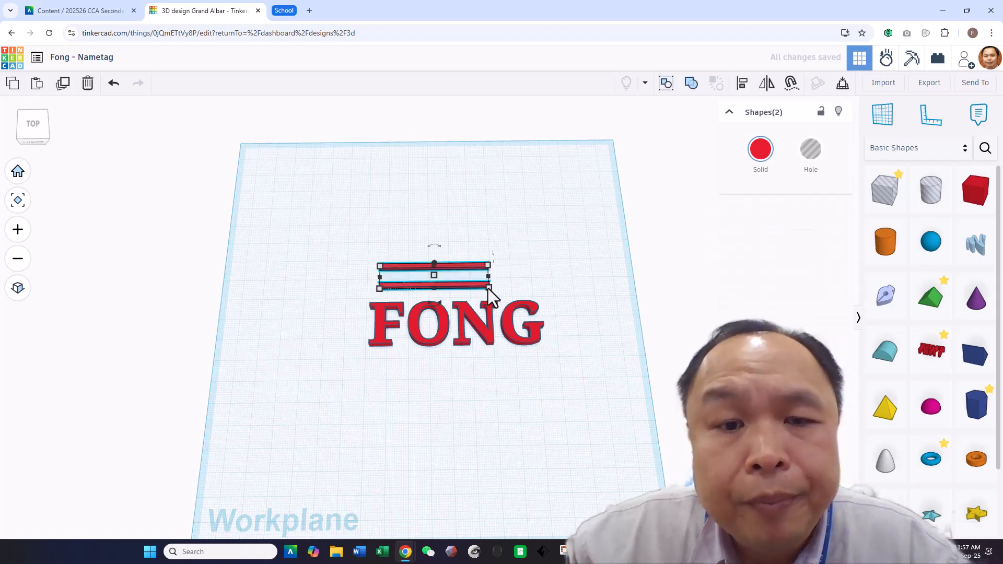
click(485, 257)
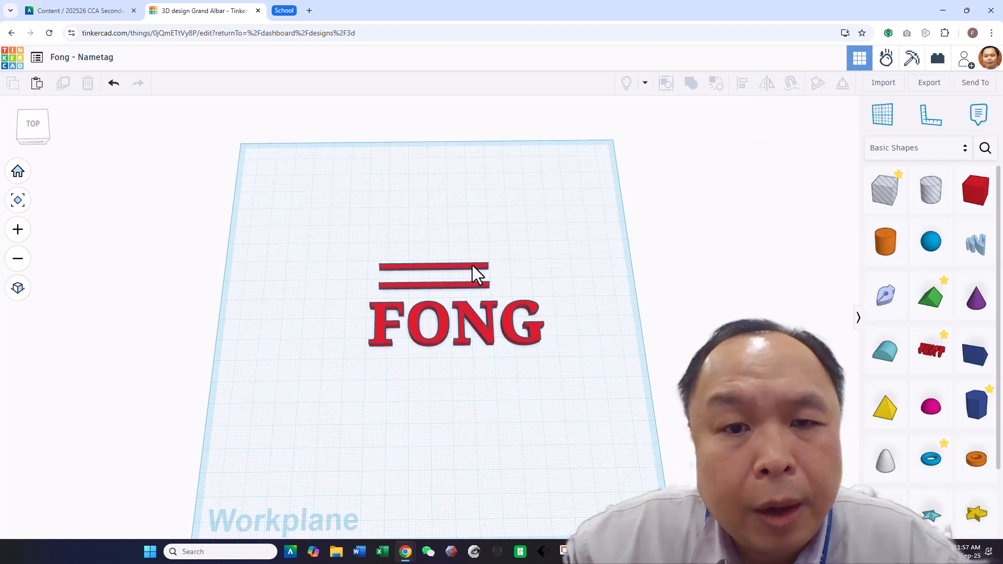
click(475, 267)
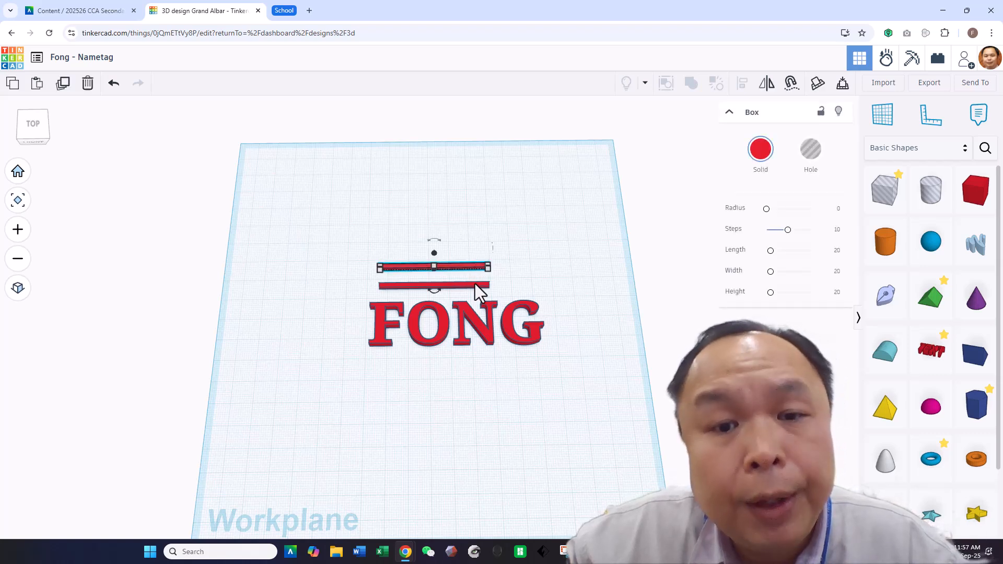
shift+click(477, 287)
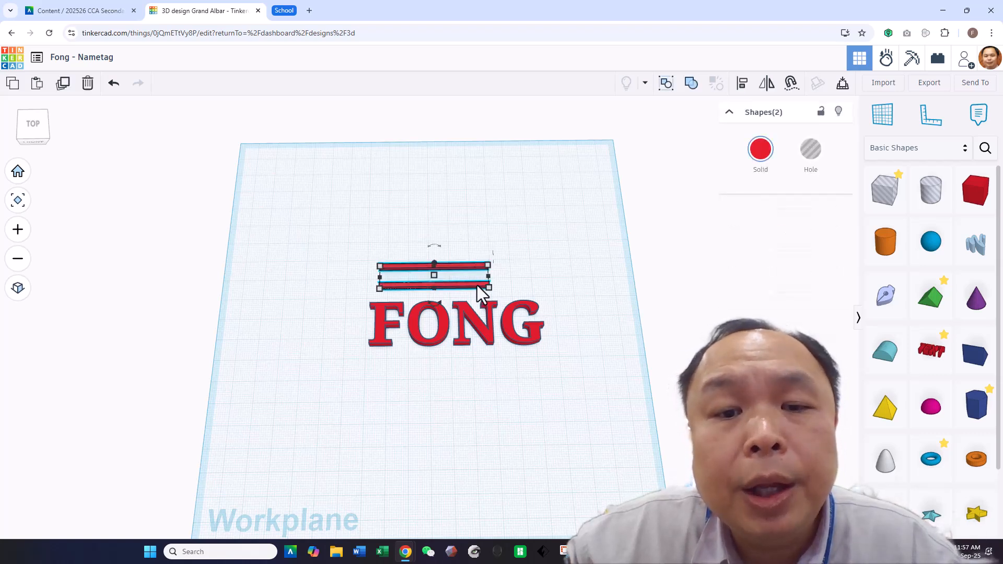
drag(488, 287, 533, 312)
drag(546, 333, 556, 330)
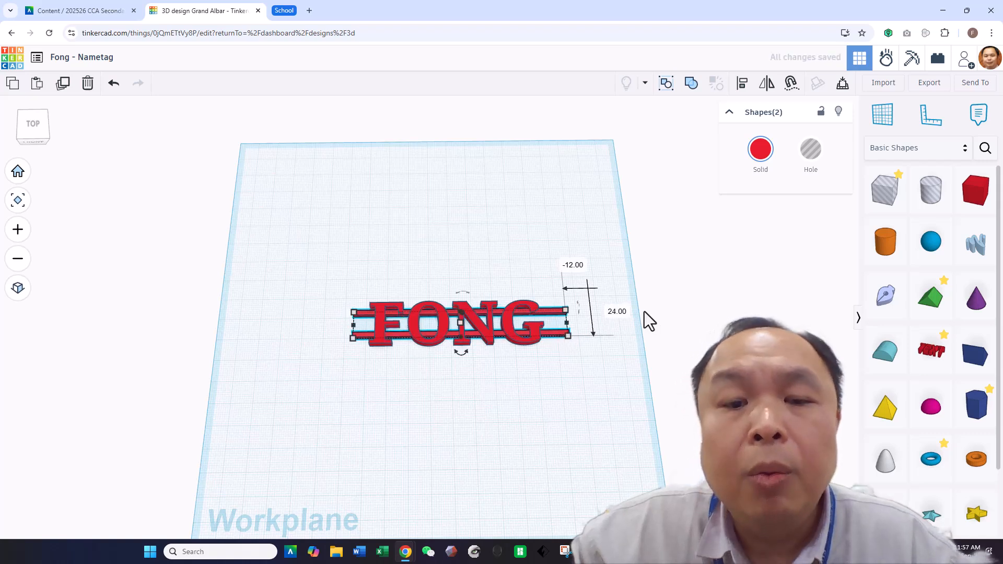
mouse_move(553, 337)
mouse_down()
mouse_move(570, 339)
mouse_move(545, 338)
mouse_up()
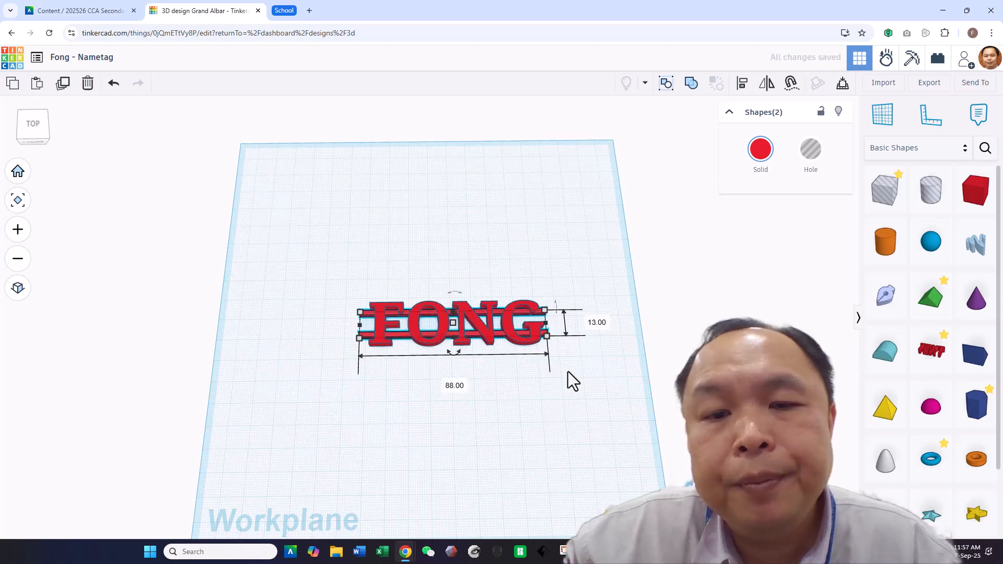
click(462, 380)
Add a Tube as a key ring overlapping the lettering's back edge and lower its height to 2 mm.
right_drag(462, 380, 573, 380)
drag(984, 472, 434, 299)
right_drag(487, 374, 404, 283)
drag(405, 286, 412, 310)
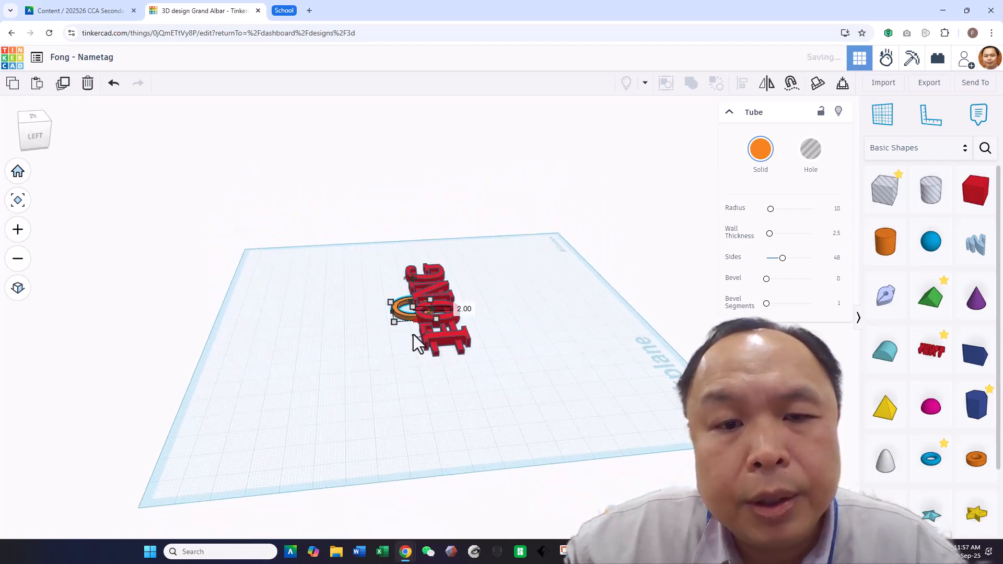
right_drag(401, 342, 493, 335)
right_drag(439, 352, 397, 325)
drag(397, 324, 395, 328)
click(416, 358)
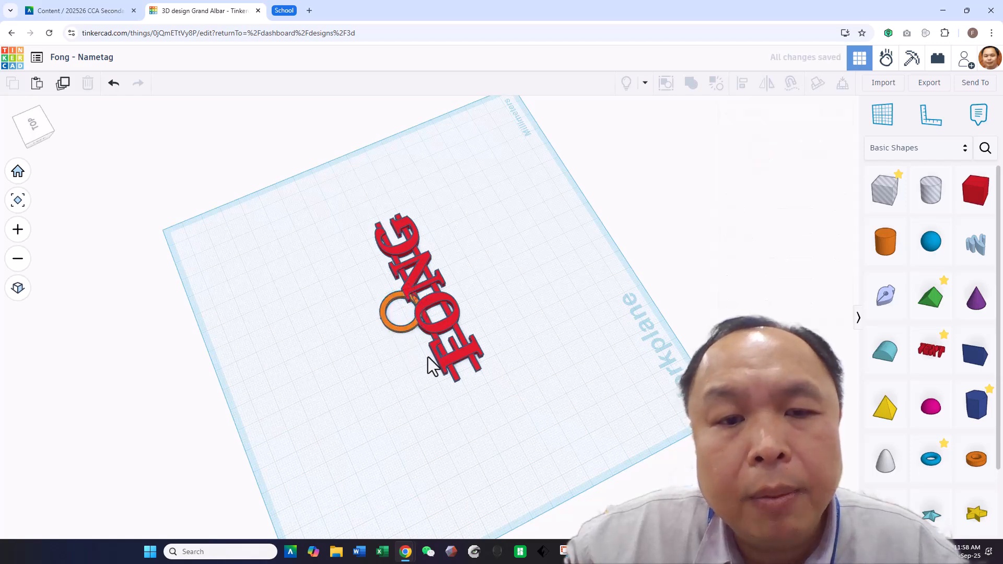
right_drag(434, 390, 472, 411)
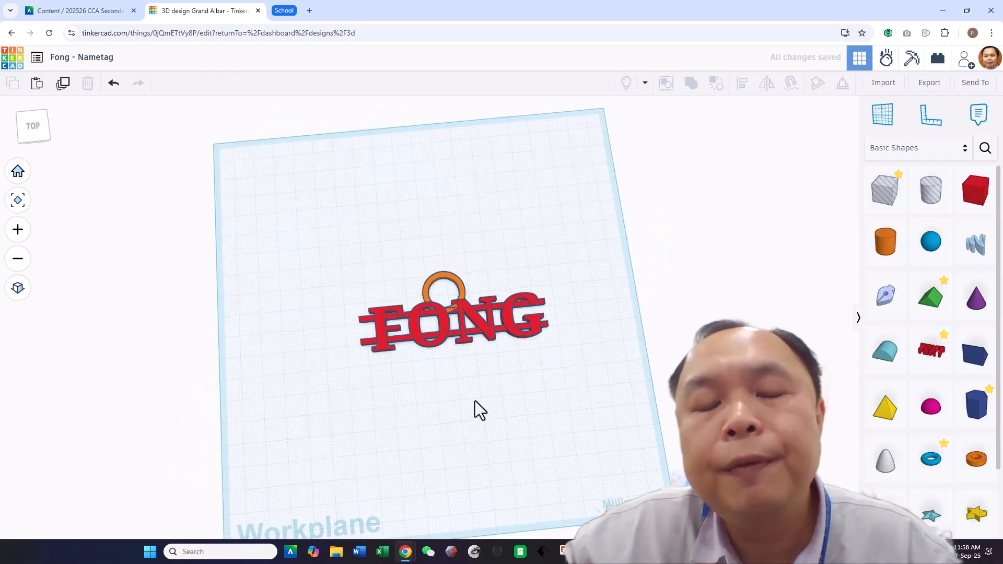
Shrink the tube ring and seat it against the back edge of the lettering, between the second and third letters.
click(452, 290)
drag(463, 277, 457, 303)
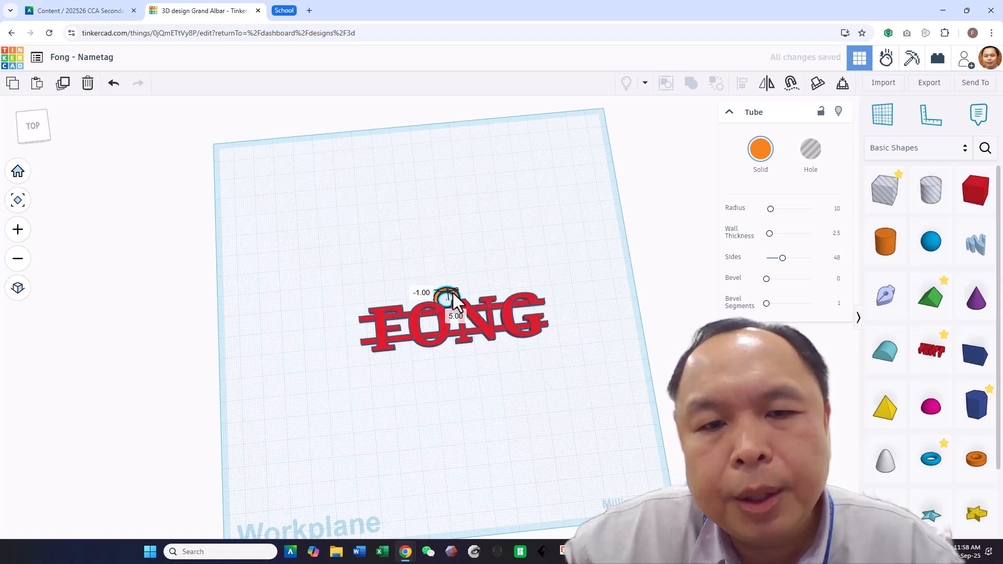
click(460, 368)
right_drag(448, 376, 480, 347)
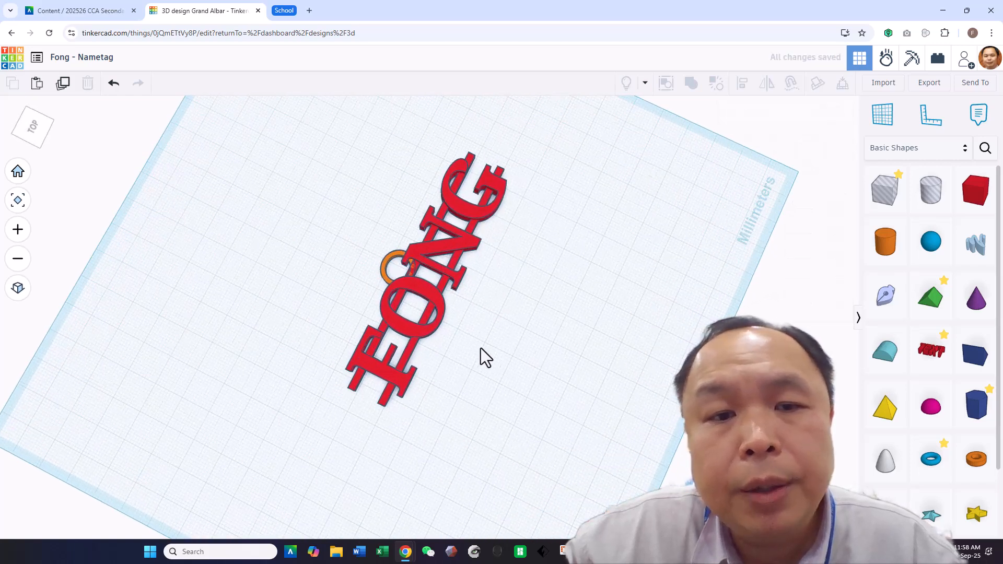
Move the tube ring to empty workplane in front of the lettering and place a Cylinder behind the lettering.
click(397, 264)
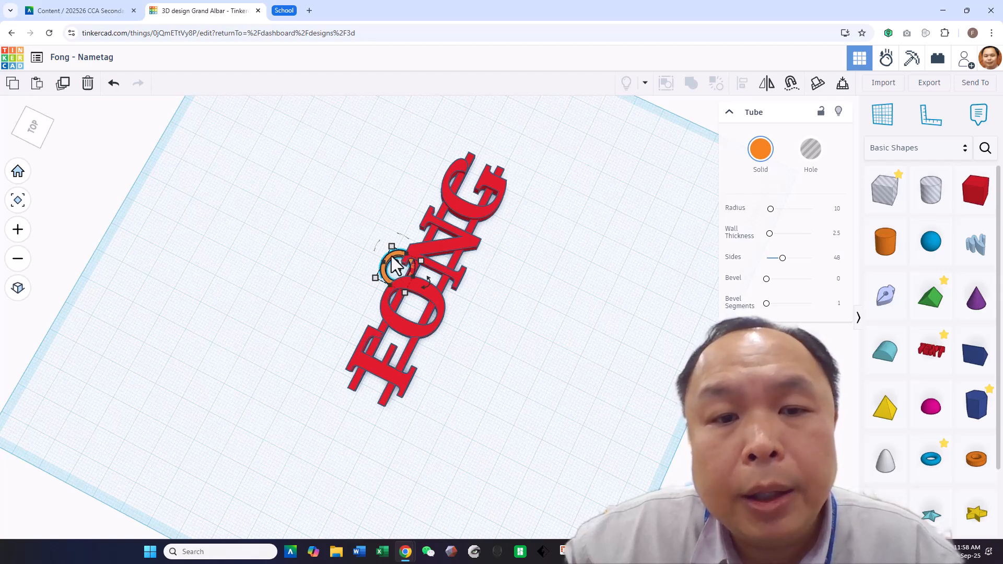
drag(395, 265, 619, 250)
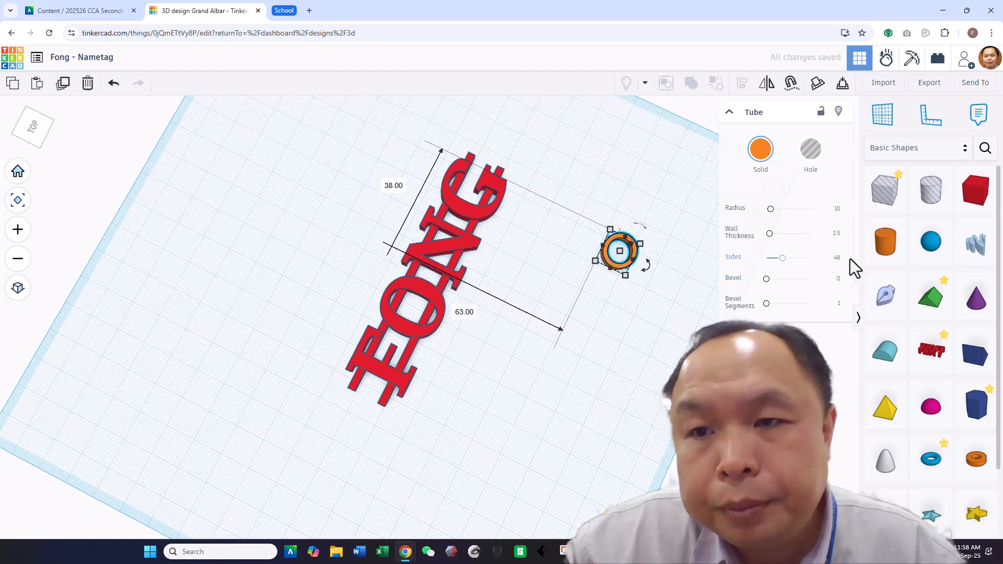
click(883, 243)
click(365, 255)
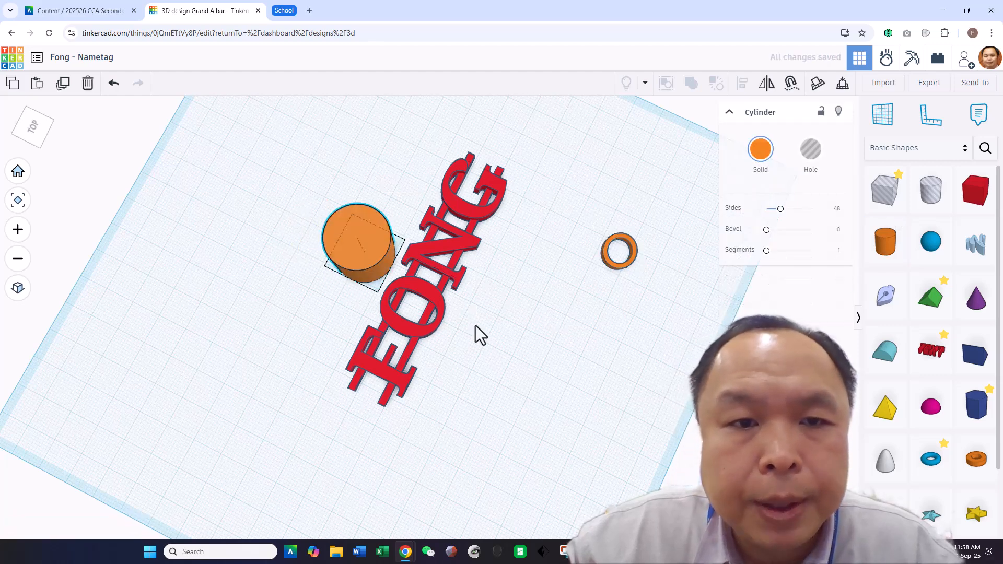
Narrow the cylinder behind the lettering into a slim upright post about 9.6 mm across.
right_drag(475, 325, 484, 281)
mouse_move(356, 214)
mouse_down()
mouse_move(353, 138)
mouse_move(345, 220)
mouse_move(344, 190)
mouse_move(363, 234)
mouse_move(377, 233)
mouse_move(384, 209)
mouse_move(384, 235)
mouse_move(341, 220)
mouse_move(349, 222)
mouse_up()
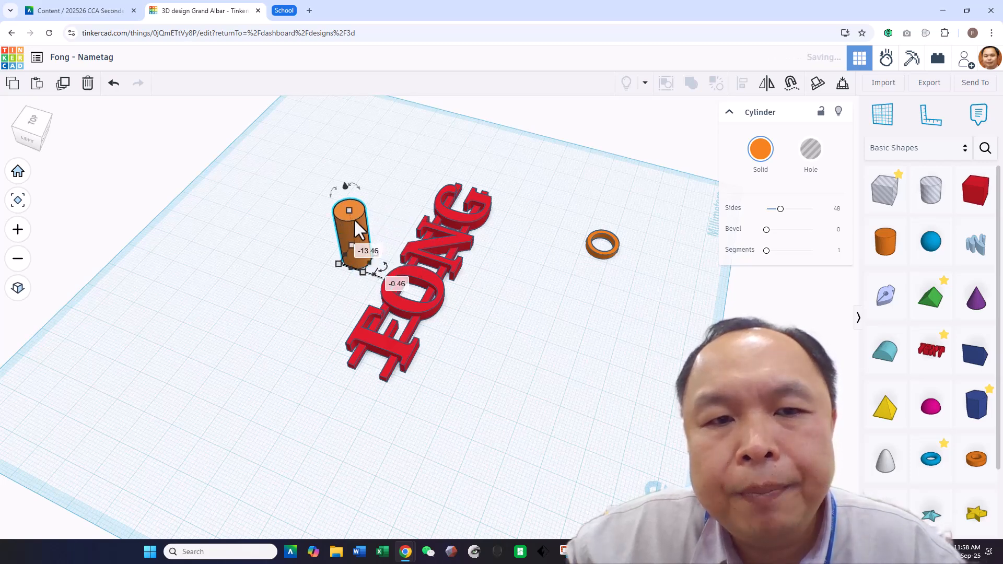
click(382, 200)
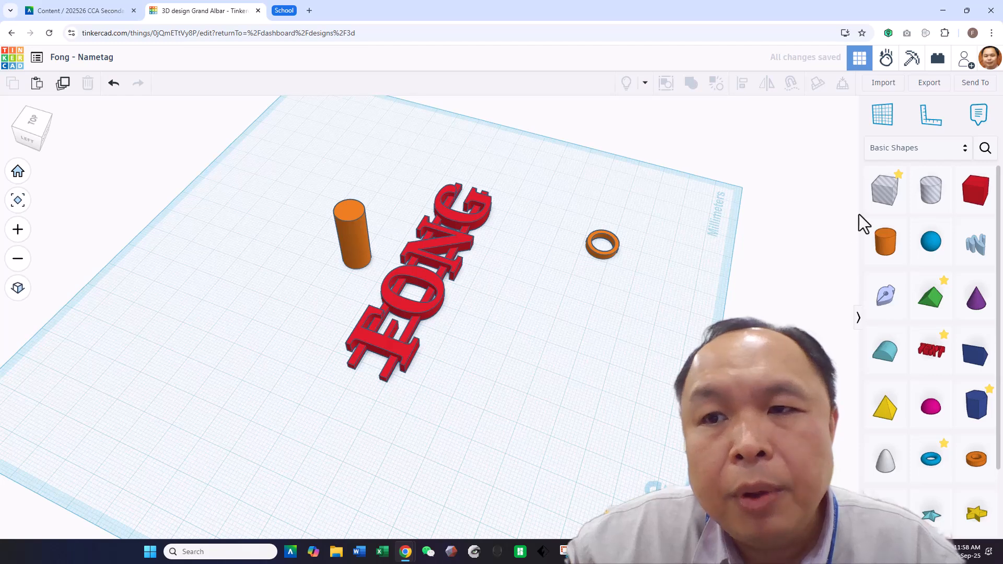
Duplicate the slim cylinder and nudge the copy away from the original, farther from the lettering.
click(349, 225)
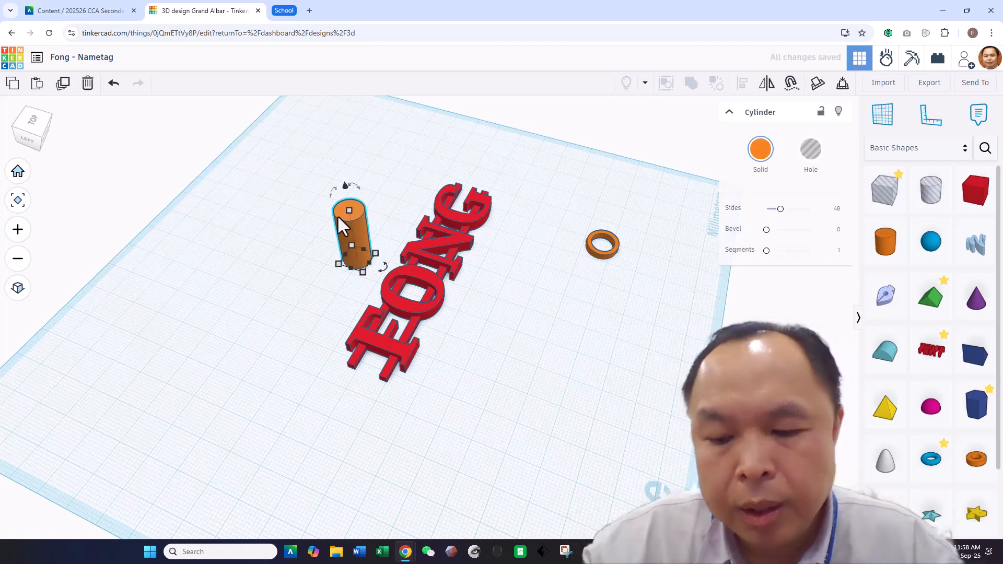
key(ctrl+d)
key(Left)
key(Left)
key(Left)
key(Left)
key(Left)
key(Left)
key(Left)
key(Left)
key(Left)
key(Left)
key(Left)
key(Left)
key(Left)
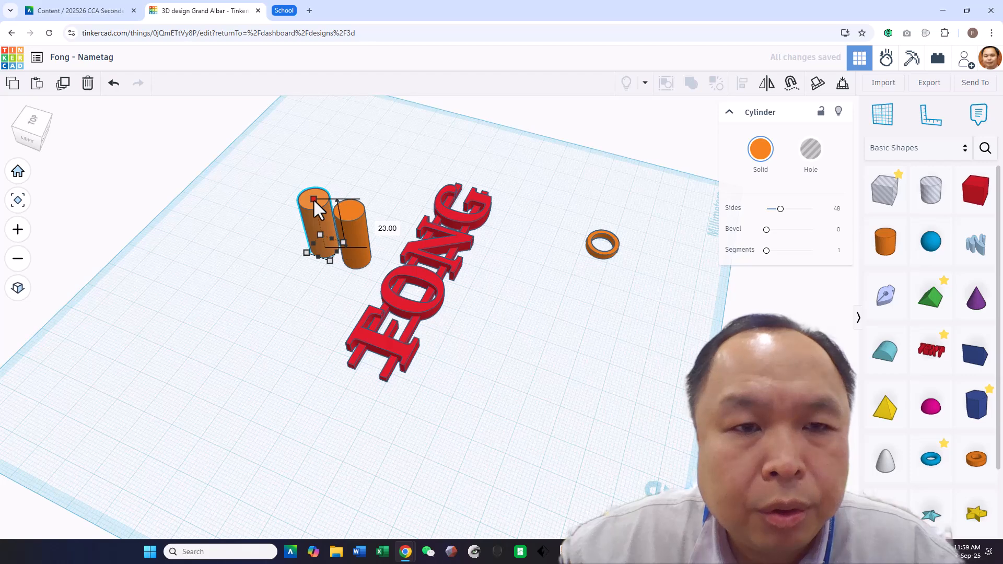
Scale the copied cylinder down to 18 mm high and shorten the original cylinder so it is lower than the copy.
drag(314, 199, 313, 211)
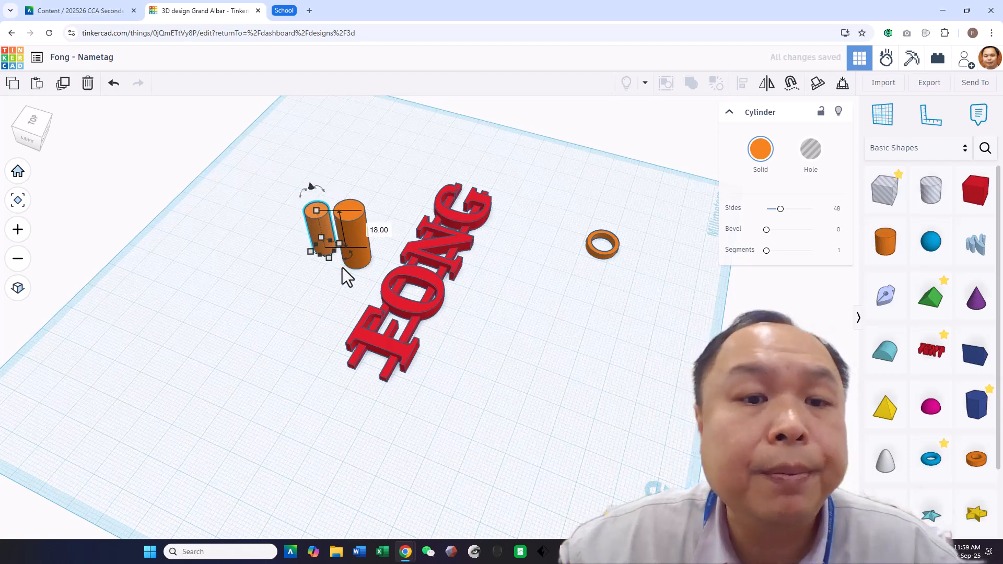
click(355, 223)
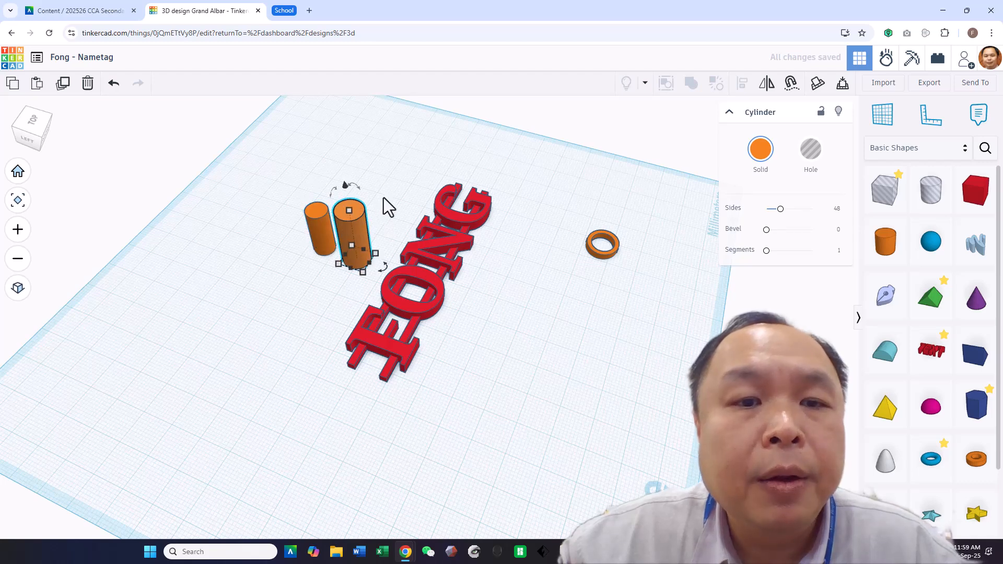
drag(347, 209, 347, 236)
right_drag(326, 264, 318, 246)
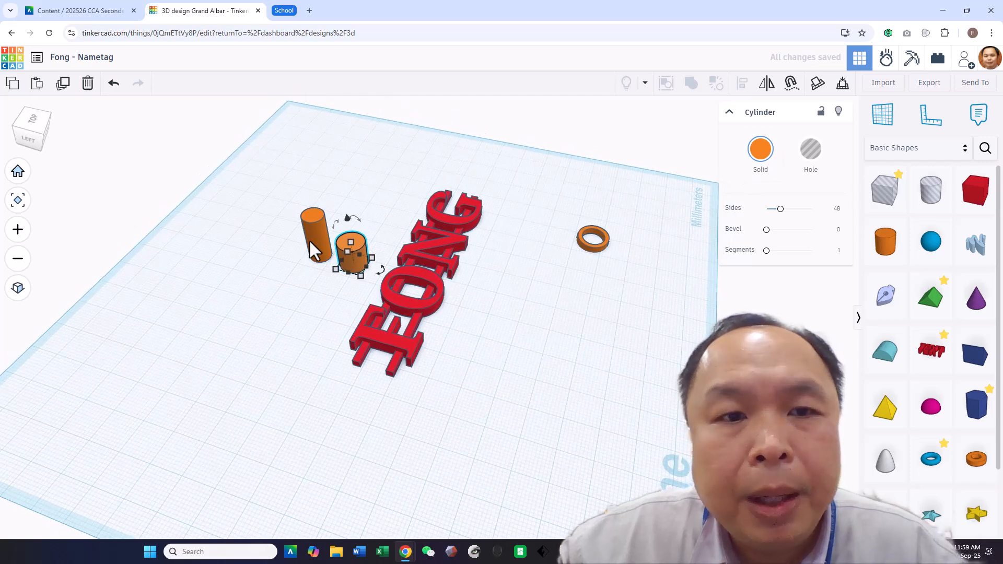
Turn the narrower cylinder into a hole, place it inside the wider cylinder and shrink it slightly.
click(312, 232)
click(811, 150)
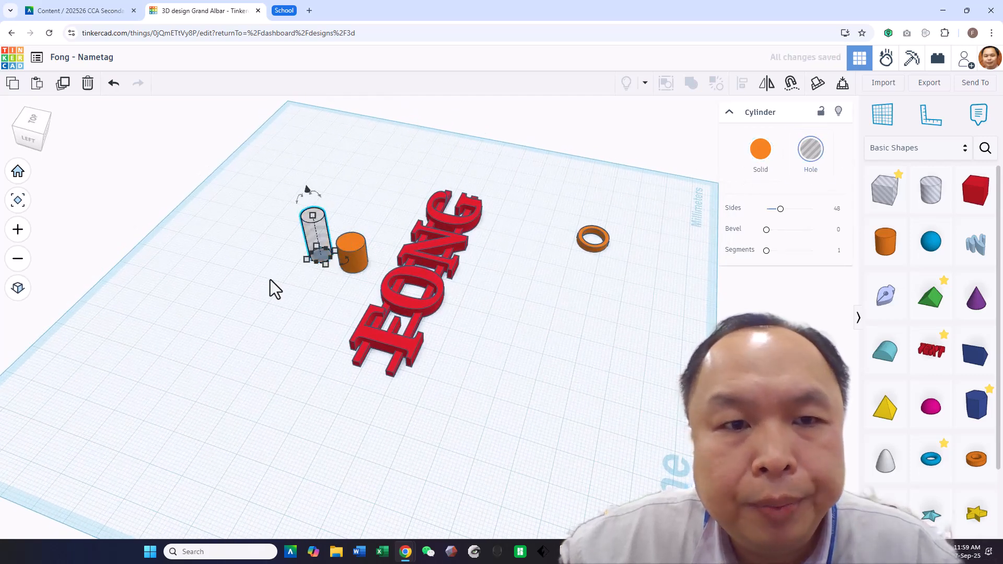
drag(301, 227, 348, 243)
right_drag(319, 302, 315, 321)
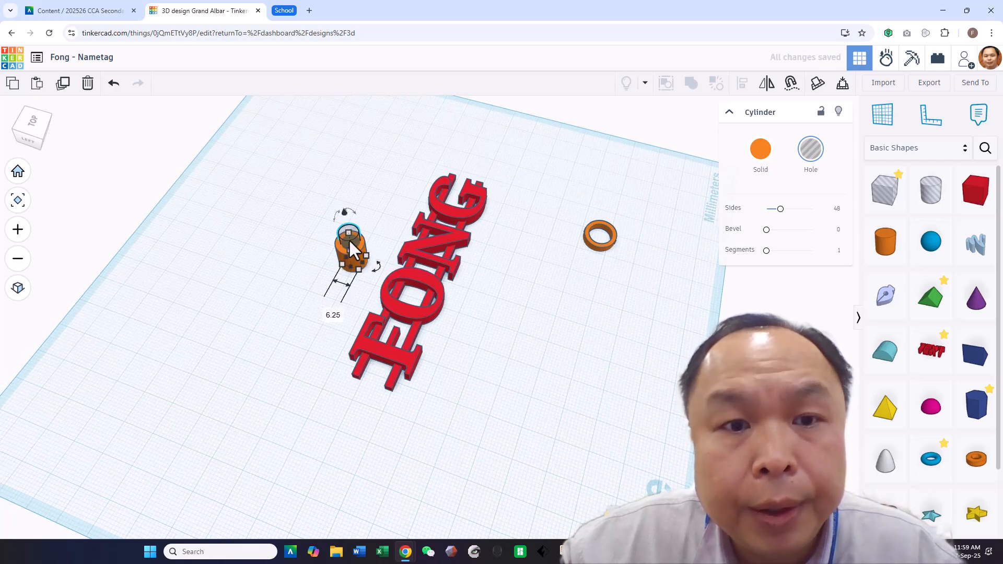
shift+drag(347, 234, 345, 237)
Align the hole cylinder and the solid cylinder on their common centre in both horizontal directions.
drag(296, 206, 370, 247)
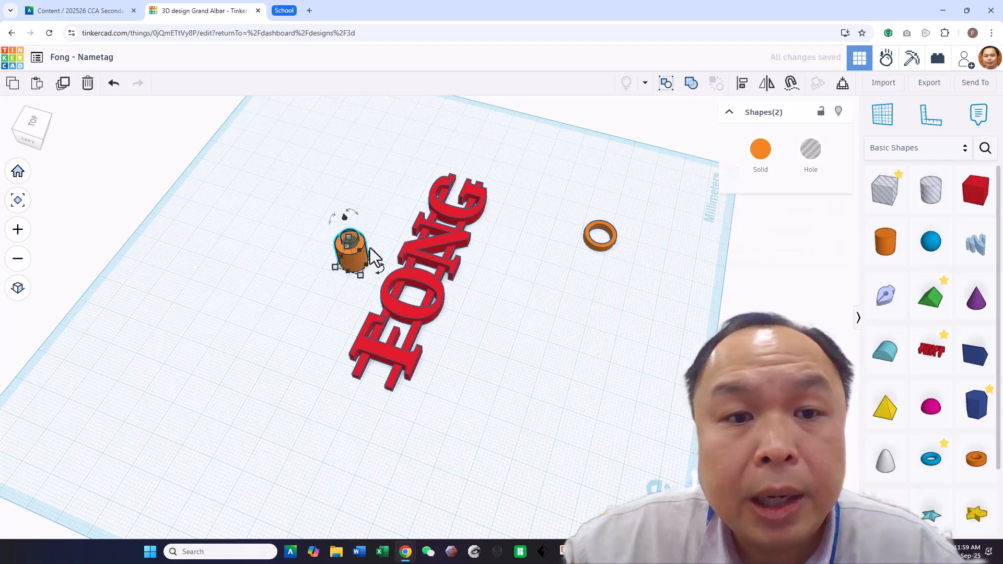
click(743, 88)
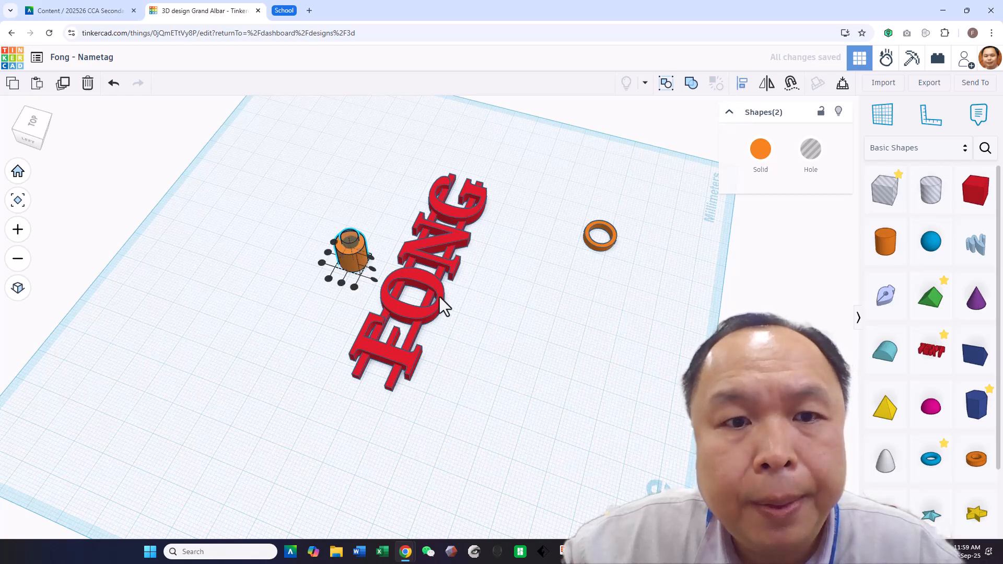
click(341, 283)
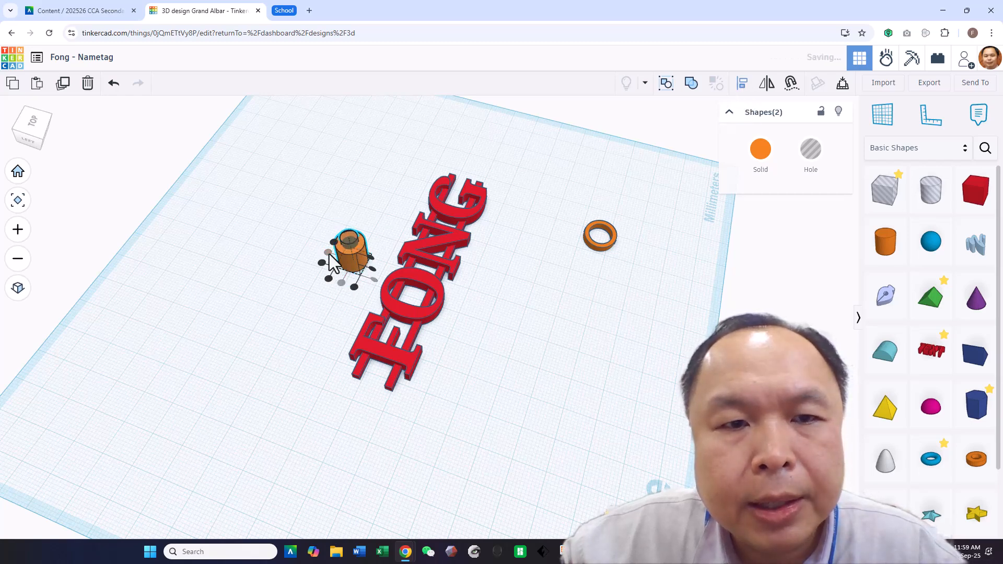
right_drag(378, 274, 365, 293)
right_drag(285, 324, 323, 287)
click(309, 326)
Combine the two cylinders into a ring with a union group and lower its height to 3 mm.
drag(318, 239, 348, 287)
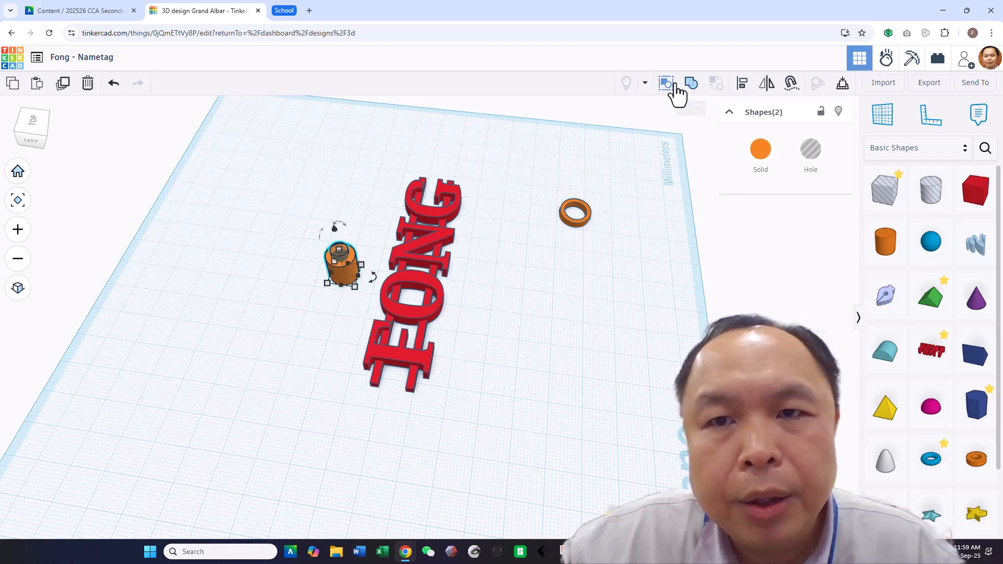
click(691, 84)
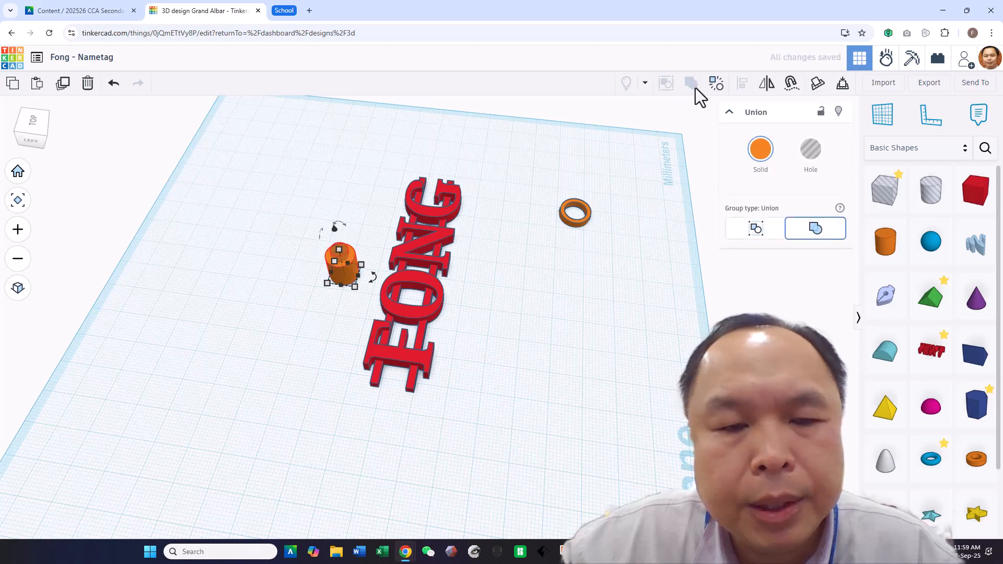
click(313, 317)
click(338, 259)
right_drag(331, 292, 339, 258)
drag(339, 258, 340, 274)
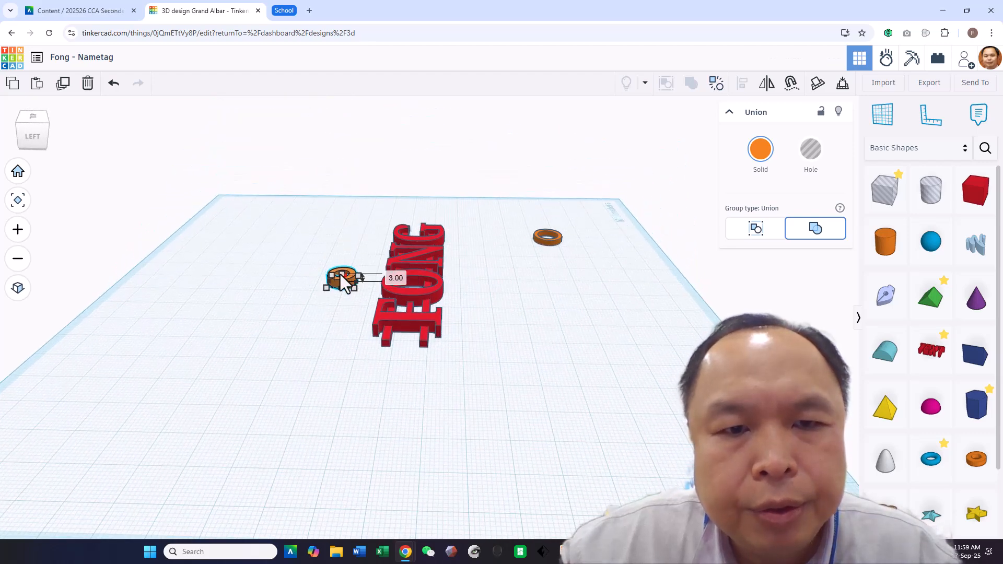
mouse_move(342, 282)
right_down()
mouse_move(321, 372)
mouse_move(336, 300)
right_up()
Seat the new ring on the lettering's back edge between the second and third letters and delete the old Tube ring.
drag(337, 290, 378, 284)
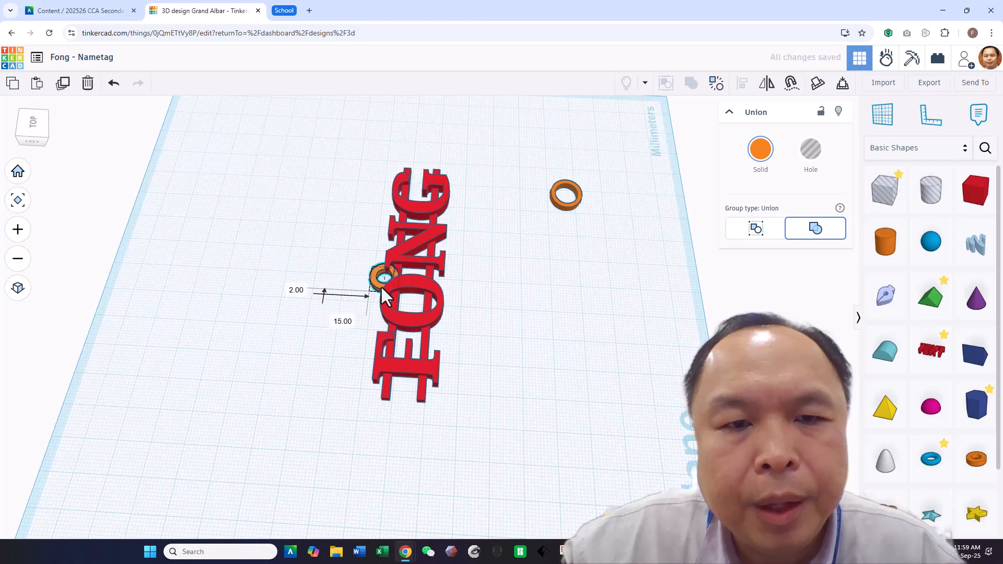
right_drag(583, 308, 421, 339)
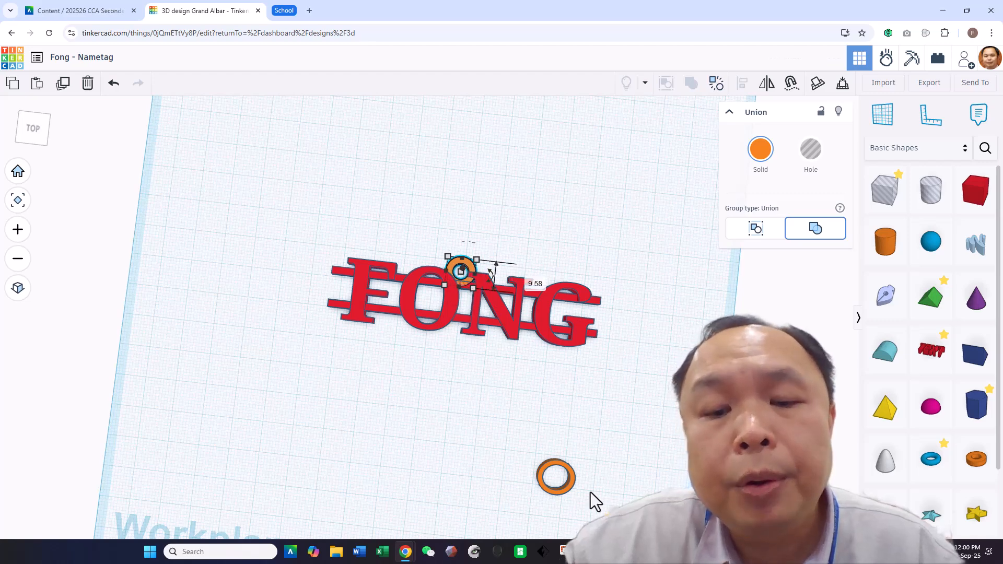
drag(566, 497, 466, 359)
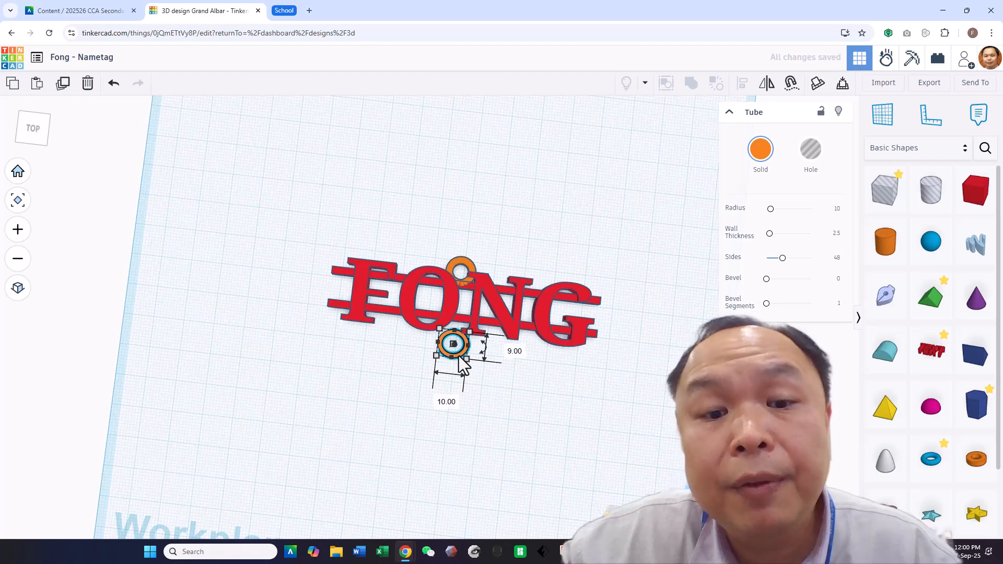
key(Delete)
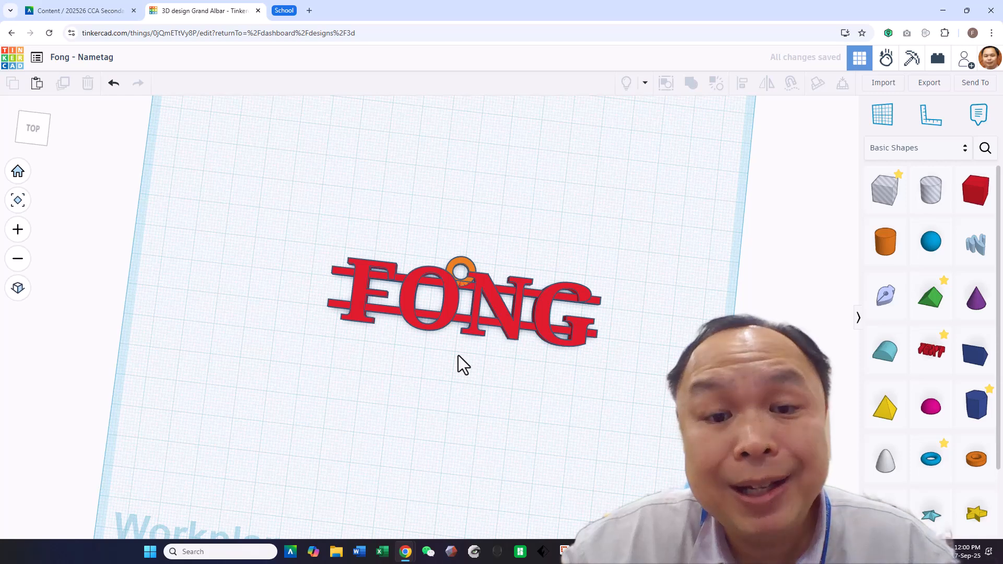
Move the whole nametag with its ring 62 mm toward the back of the workplane and 28 mm to the left.
scroll(694, 348, down, 3)
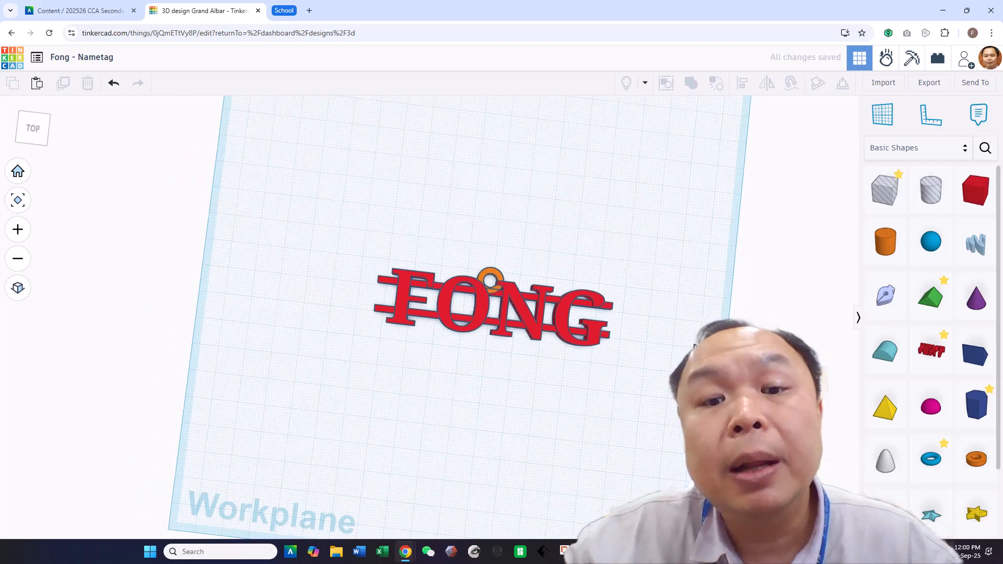
drag(383, 237, 620, 389)
drag(588, 352, 550, 180)
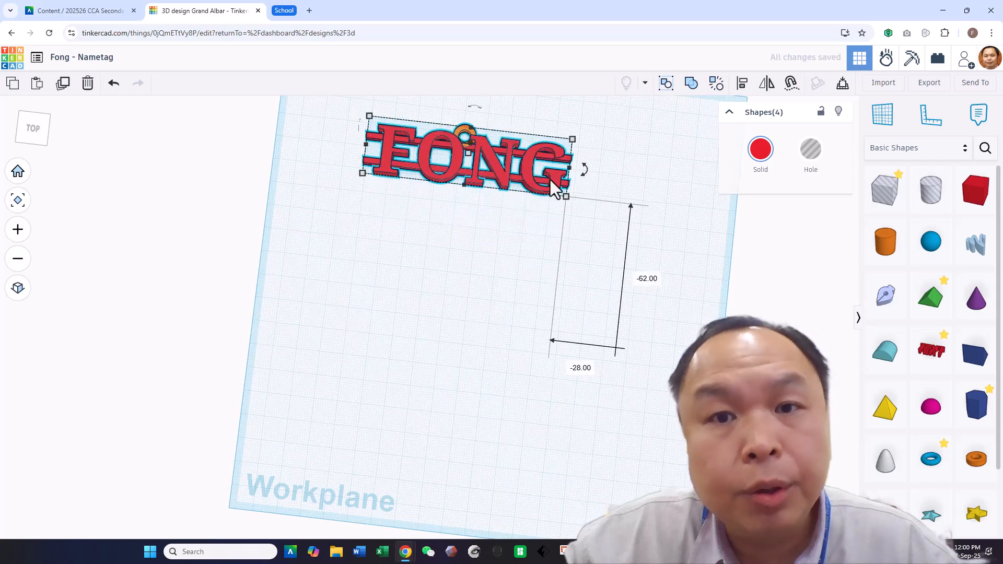
click(681, 210)
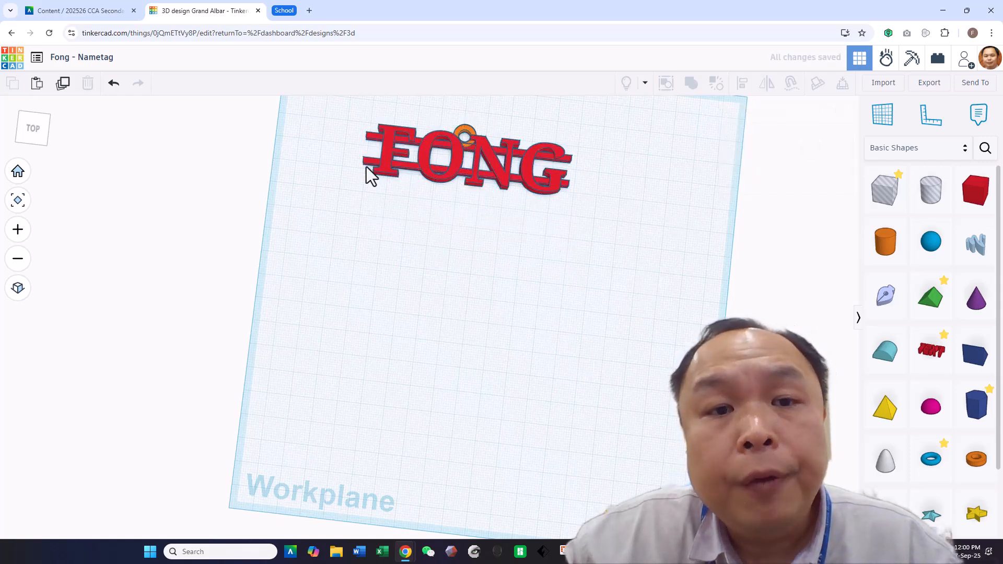
Place a copy of the nametag's two long bars 42 mm in front of the originals, on empty workplane.
drag(349, 127, 368, 171)
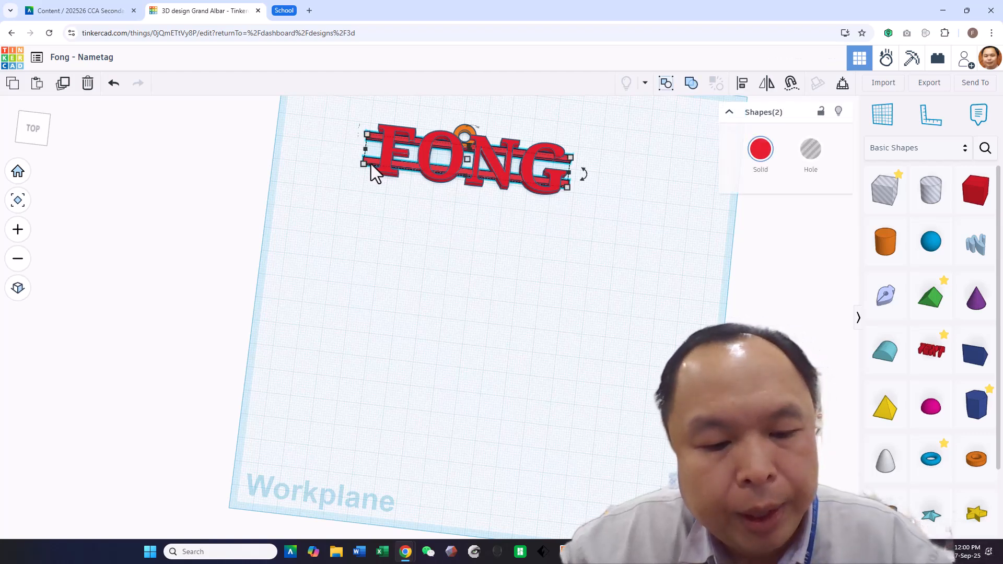
drag(368, 162, 372, 261)
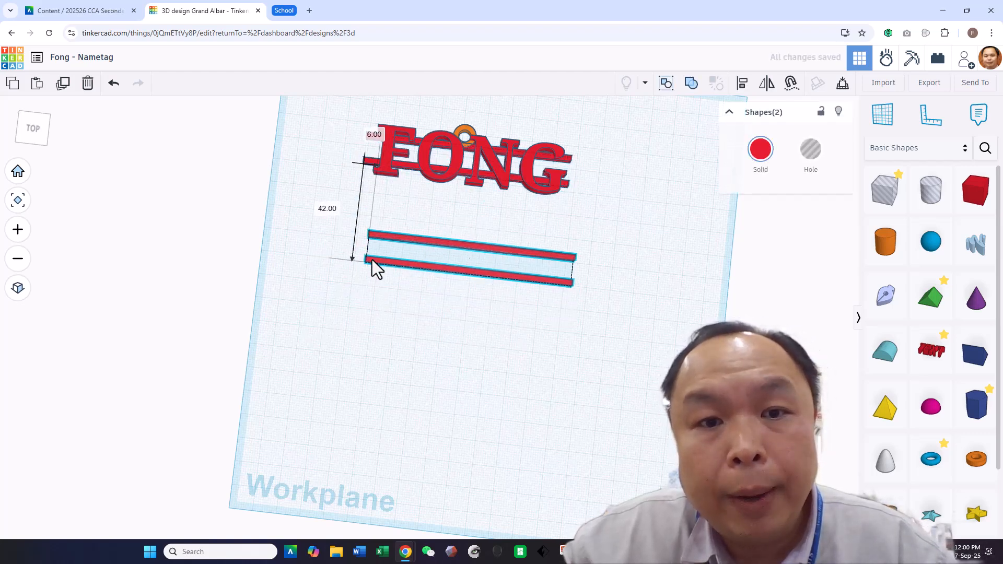
click(652, 305)
Make a copy of the loose bar pair rotated by 90° and line it up with the pair's left end to form a corner.
drag(560, 230, 583, 368)
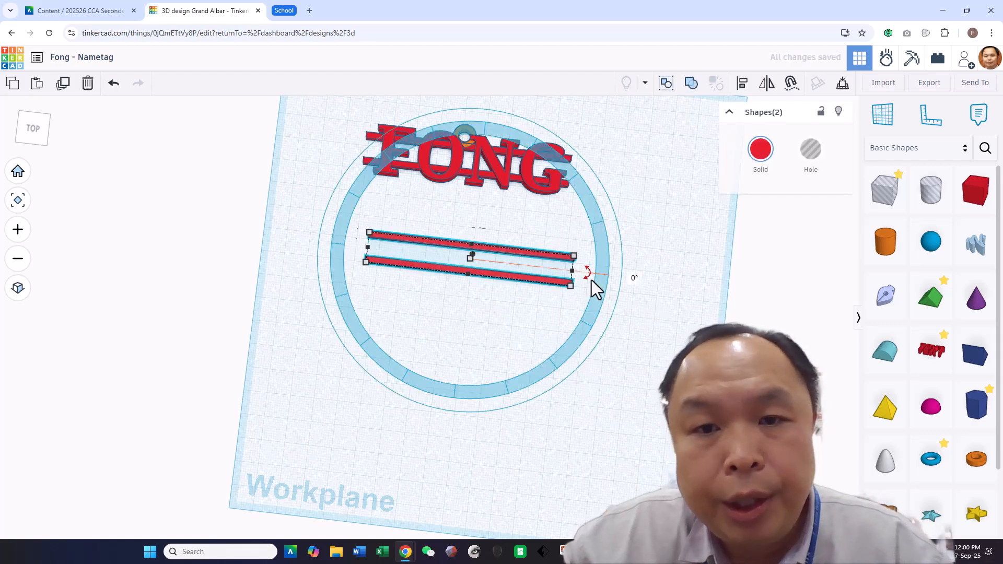
drag(589, 275, 452, 365)
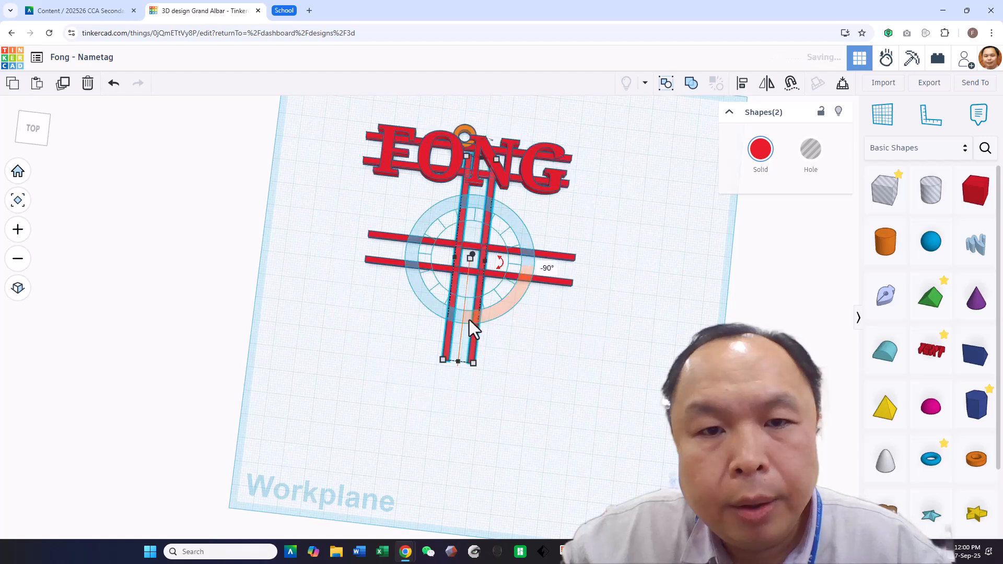
drag(475, 331, 378, 411)
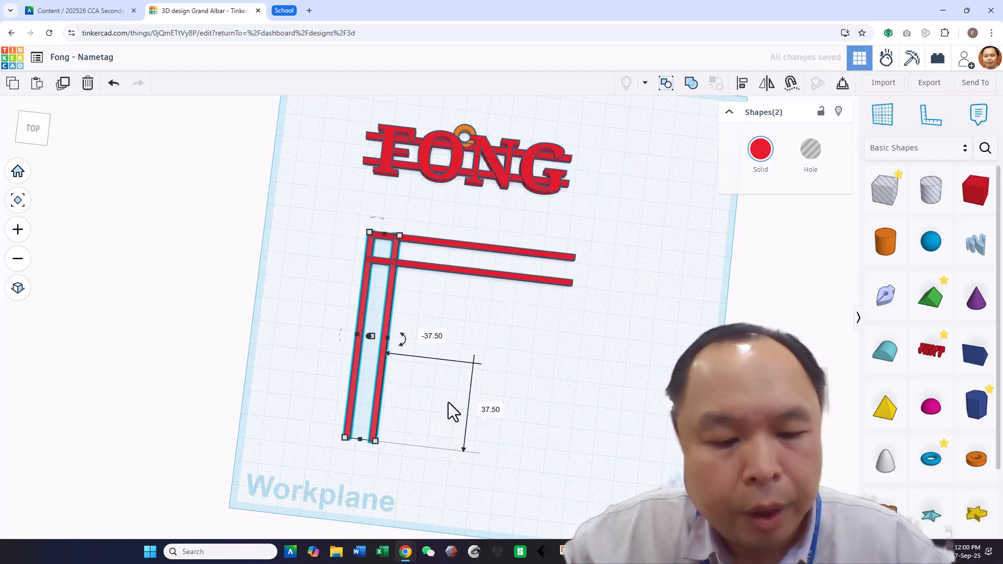
Copy the horizontal bar pair 75 mm forward and the vertical pair 75 mm to the right to close a square frame.
key(ctrl+d)
drag(337, 258, 493, 453)
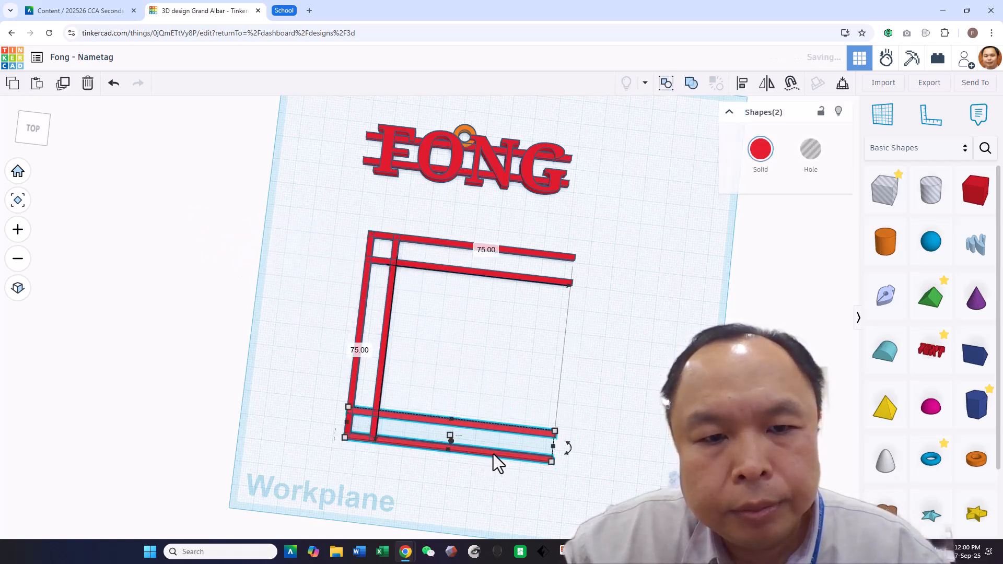
click(339, 295)
drag(339, 295, 567, 340)
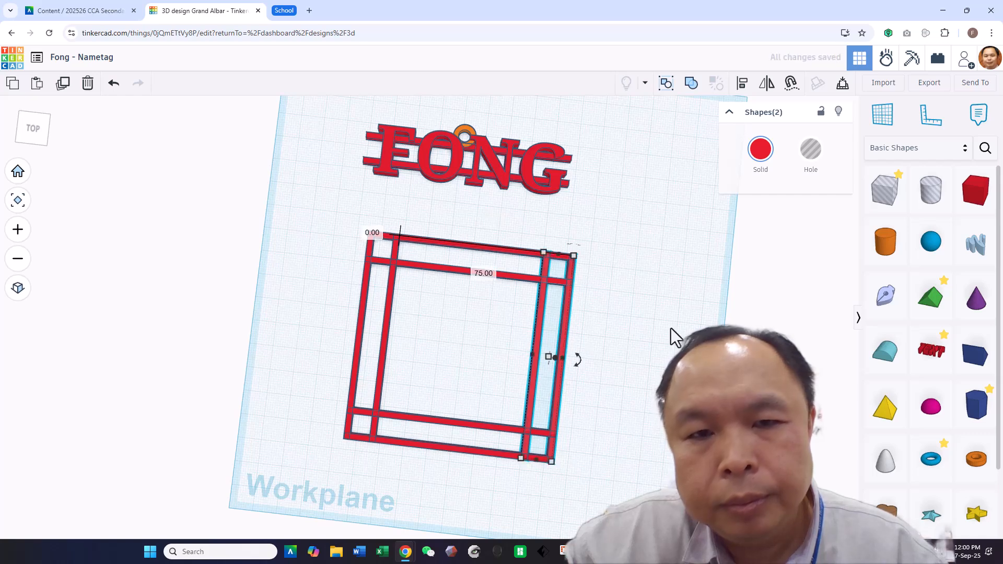
click(656, 328)
Copy the nametag's ring onto empty workplane beside the frame and combine all the frame's bars into a union group.
click(462, 132)
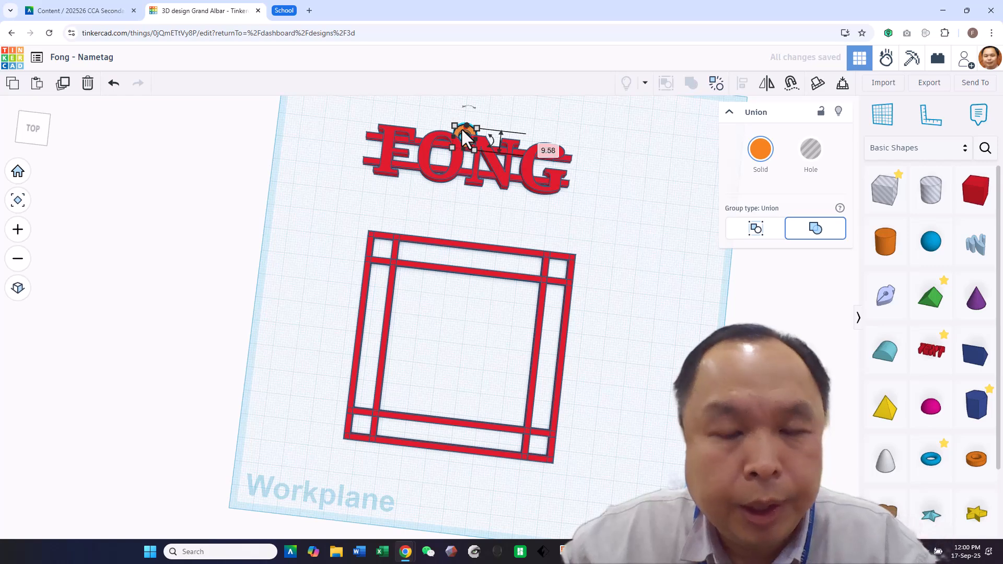
drag(461, 131, 606, 218)
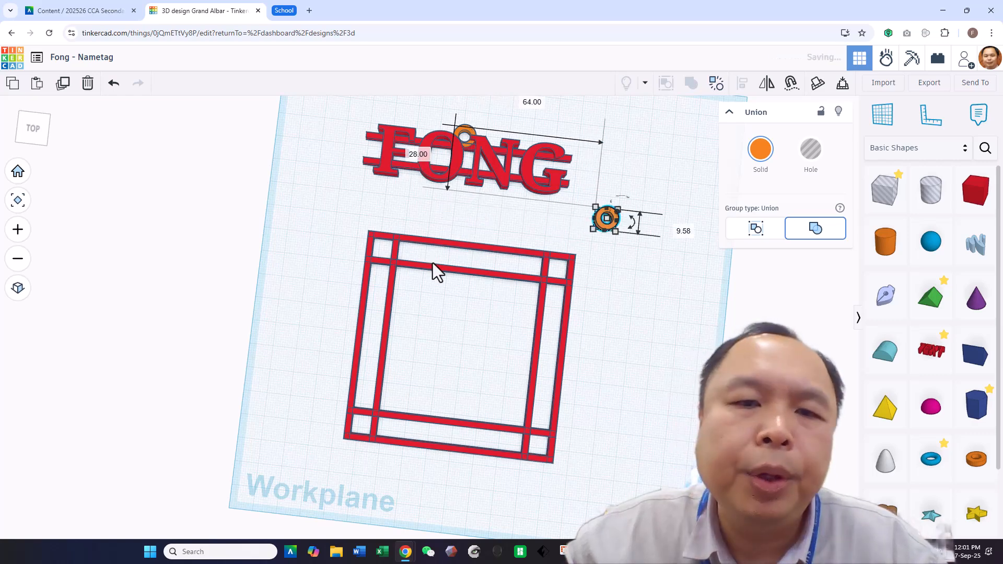
drag(350, 226, 566, 488)
click(690, 84)
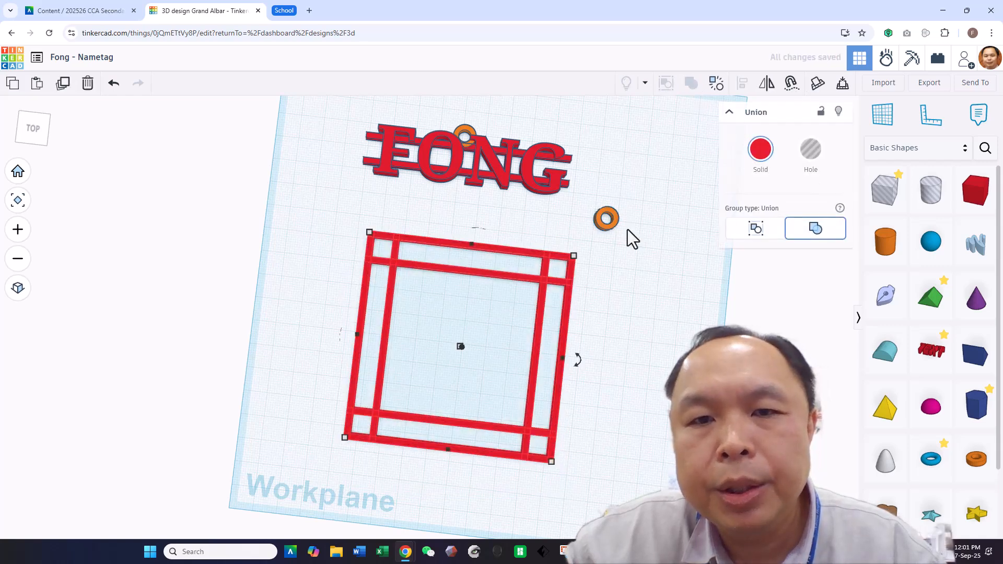
Seat the copied ring on the frame's back bar and centre it along the frame's width with Align.
drag(606, 229, 474, 253)
drag(404, 212, 484, 269)
click(741, 85)
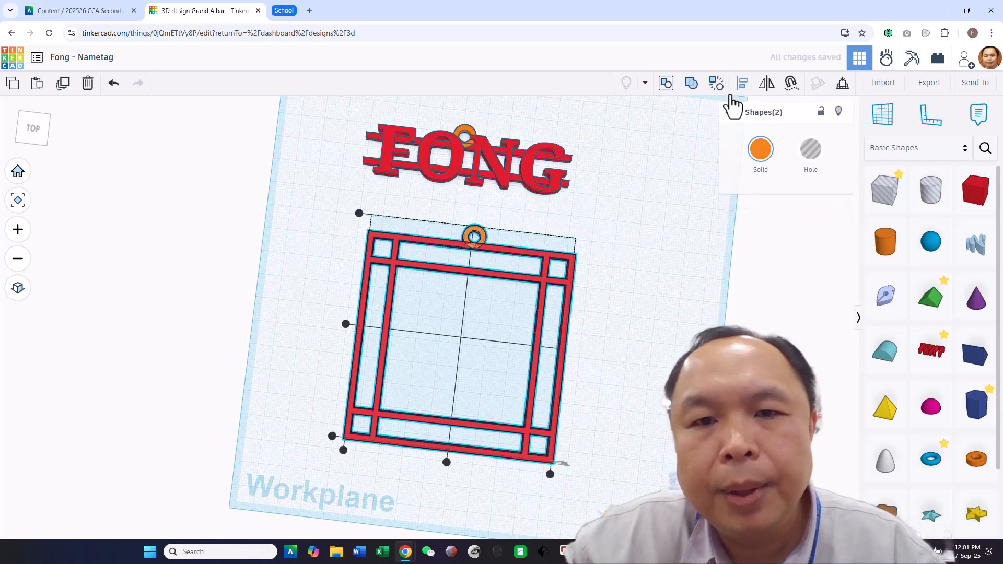
click(446, 461)
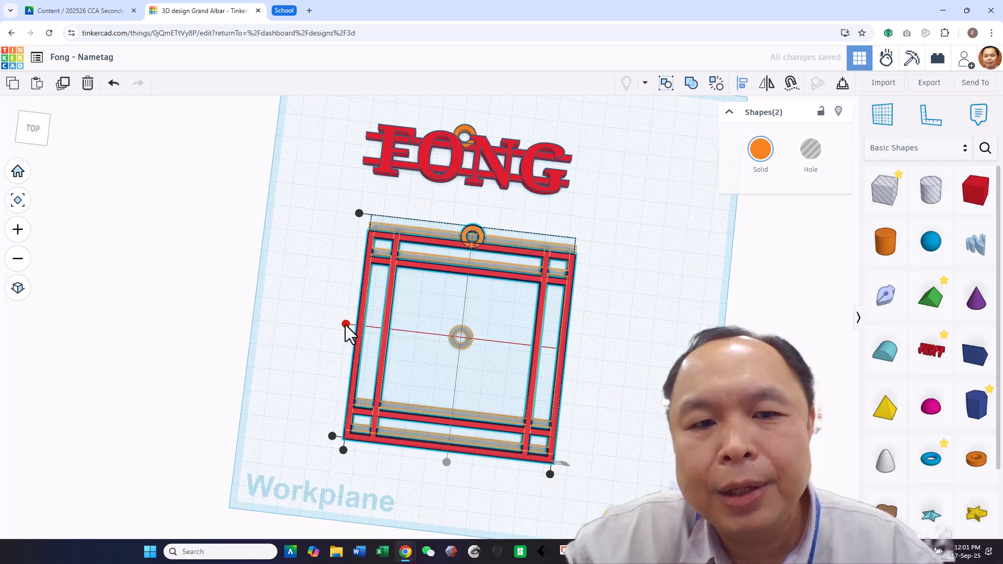
click(649, 344)
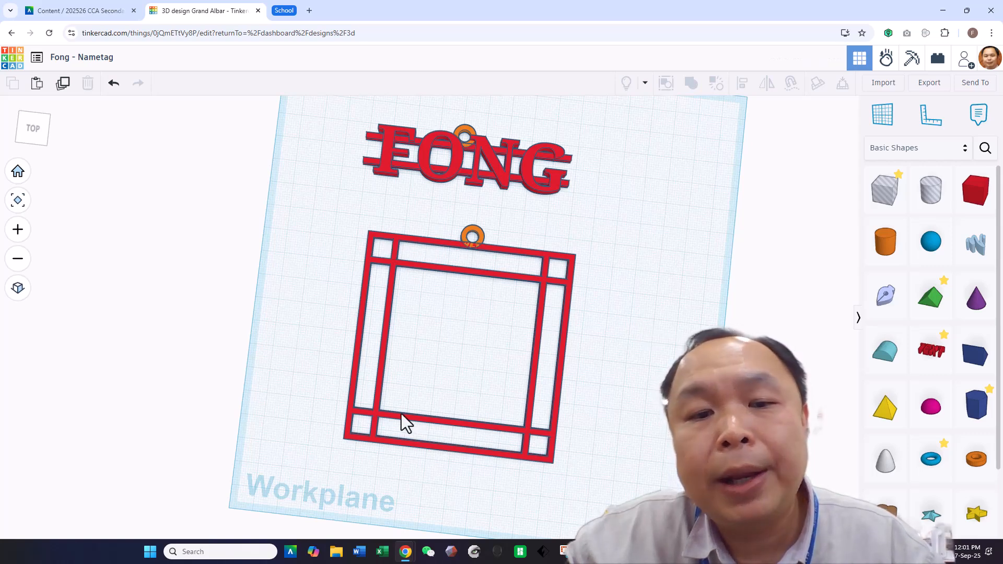
Move the square frame together with its ring partly off the workplane's left side to clear space in front of the nametag.
drag(321, 215, 613, 487)
drag(548, 449, 293, 391)
click(476, 332)
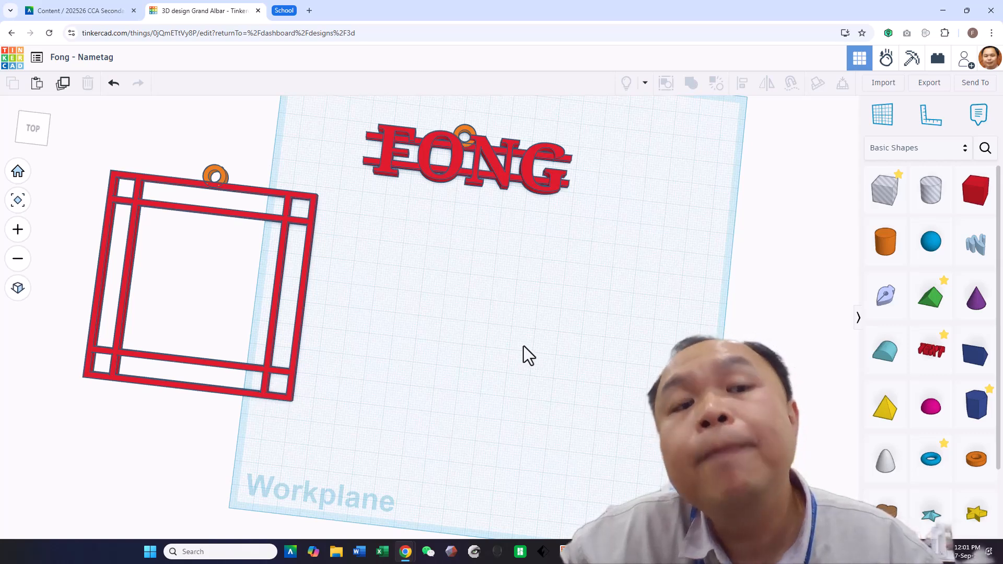
drag(255, 271, 333, 302)
click(374, 284)
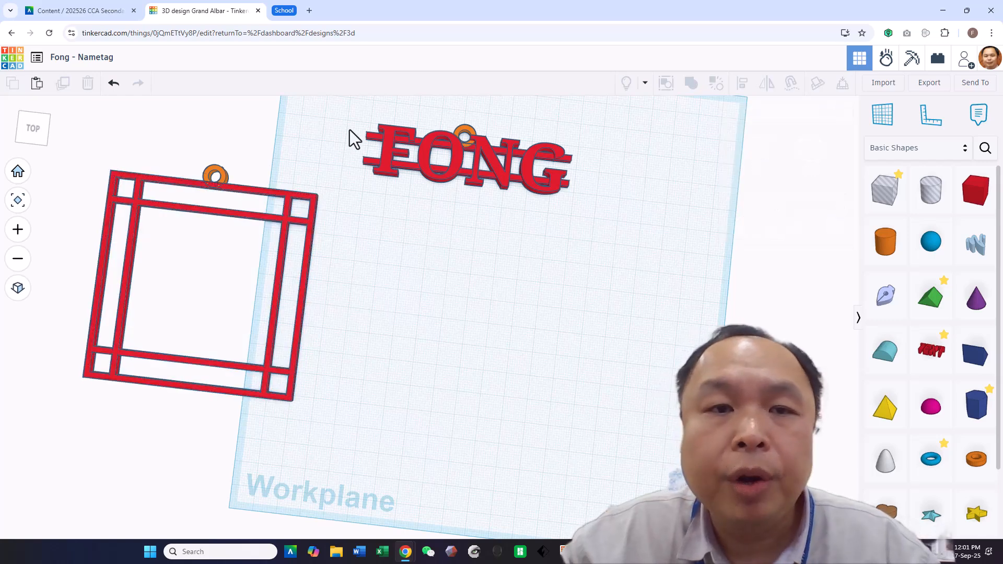
Copy the nametag's bar pair onto the empty workplane and rotate the copy by 60°.
drag(359, 155, 387, 333)
drag(600, 349, 580, 205)
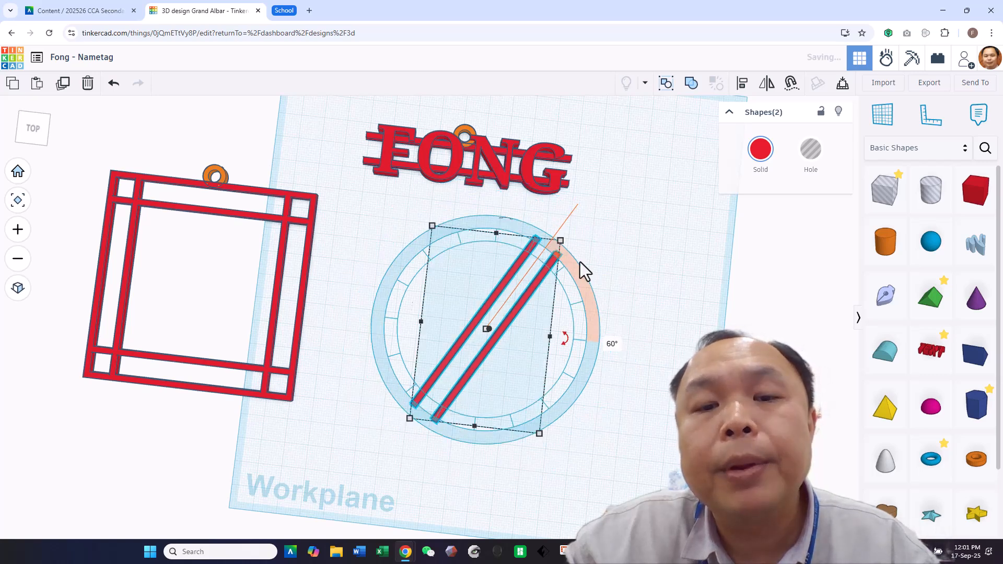
click(664, 329)
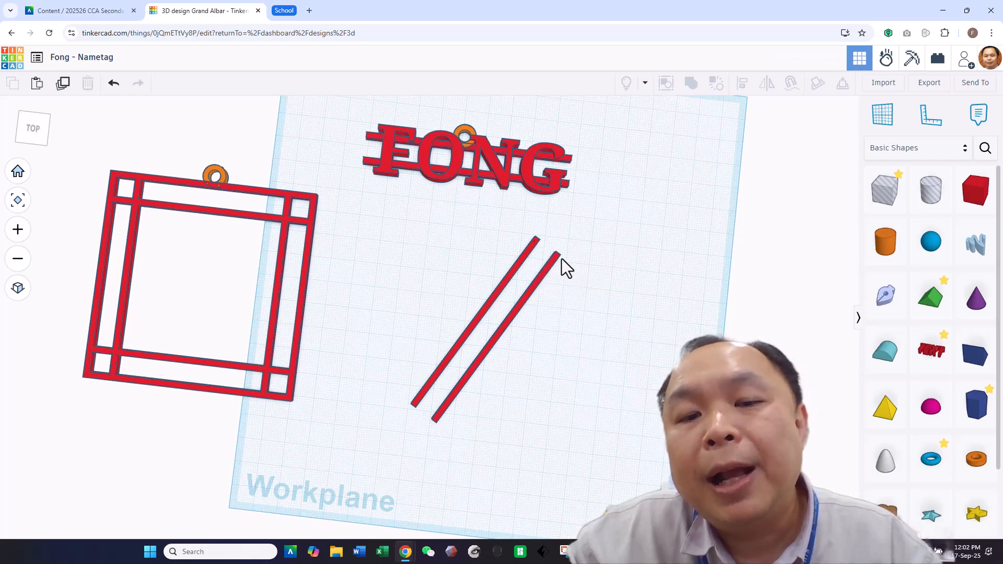
Duplicate the slanted bar pair about 32 mm to the right and mirror the duplicate left to right.
drag(486, 278, 546, 335)
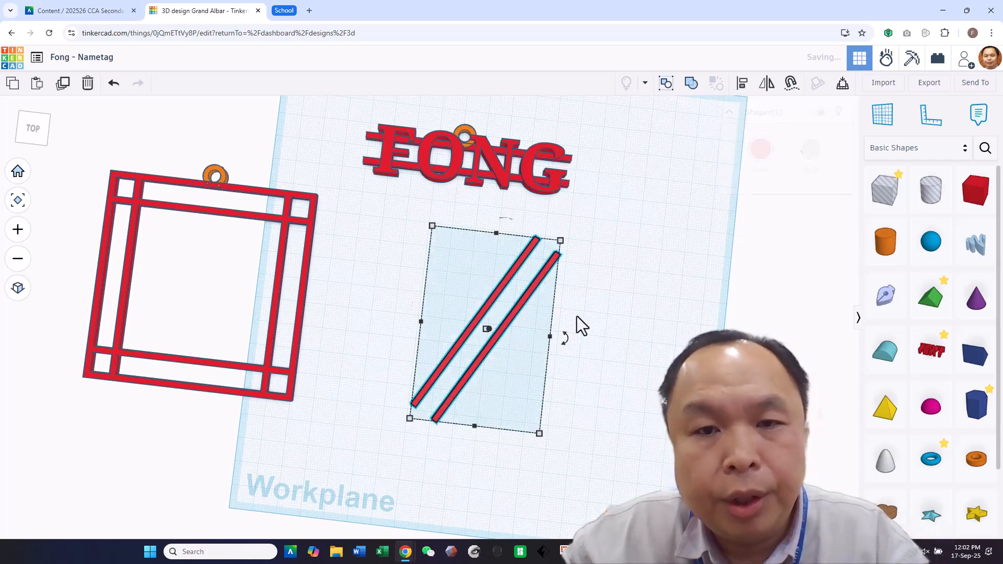
alt+drag(507, 321, 581, 347)
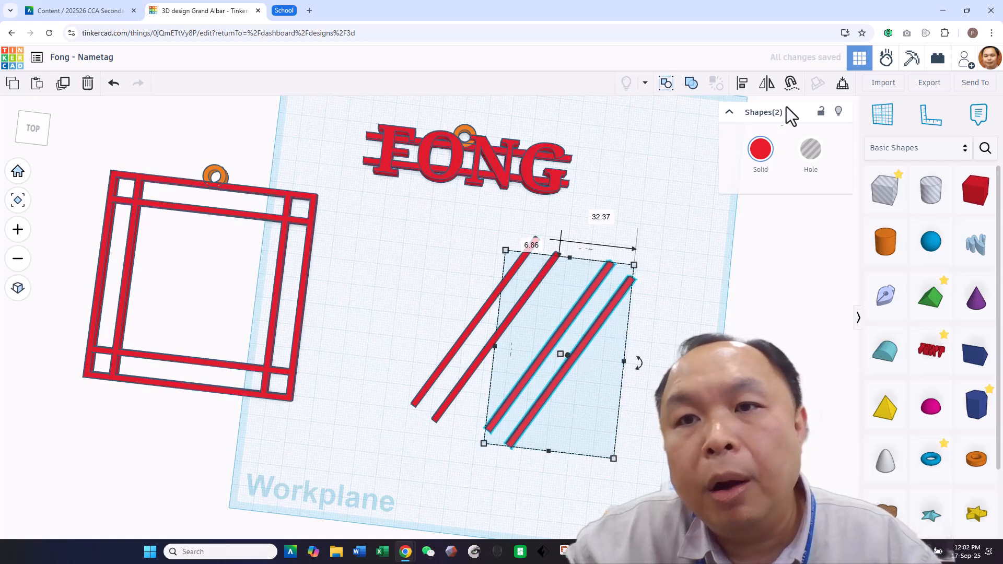
click(763, 84)
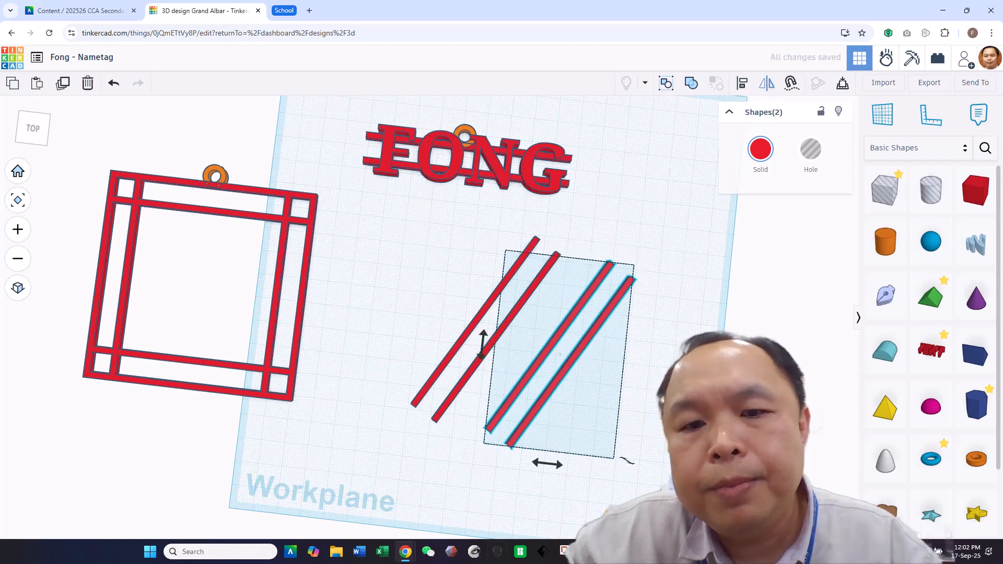
click(556, 467)
Cross the mirrored pair over the first near their back ends and move the nametag's bar pair across the feet to close a triangle.
mouse_move(559, 379)
mouse_down()
mouse_move(560, 367)
mouse_move(579, 369)
mouse_move(563, 369)
mouse_up()
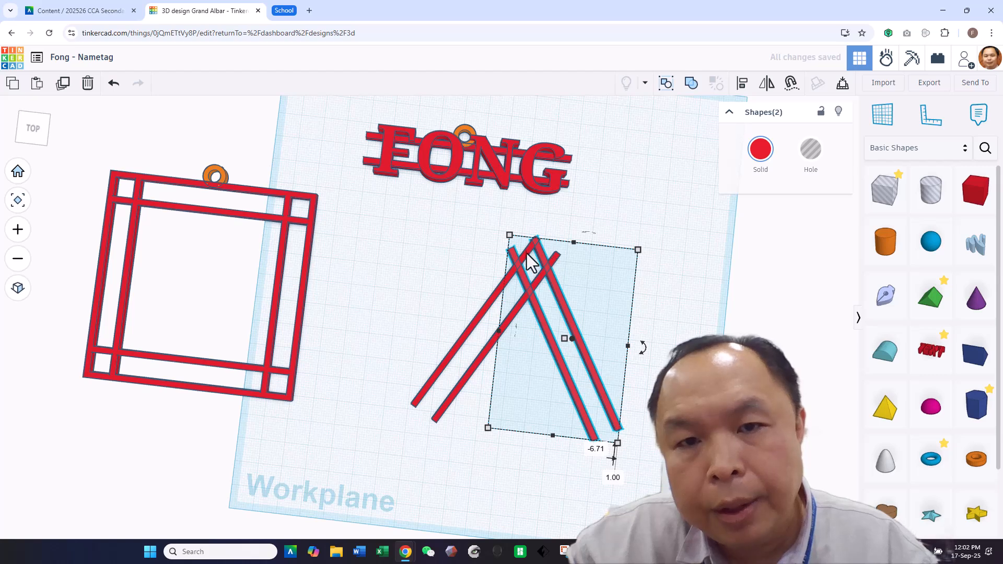
mouse_move(569, 318)
mouse_down()
mouse_move(568, 302)
mouse_move(556, 317)
mouse_up()
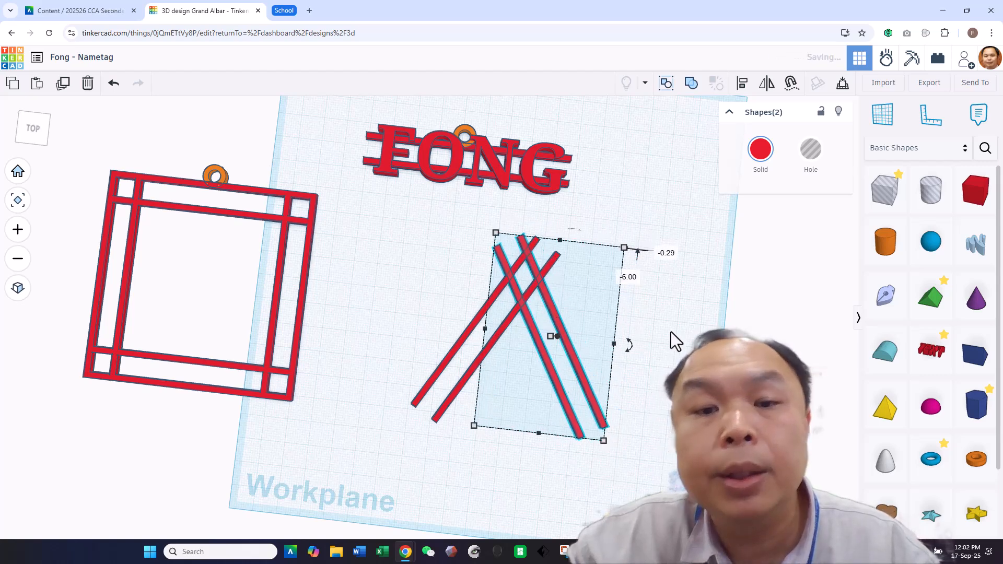
click(663, 334)
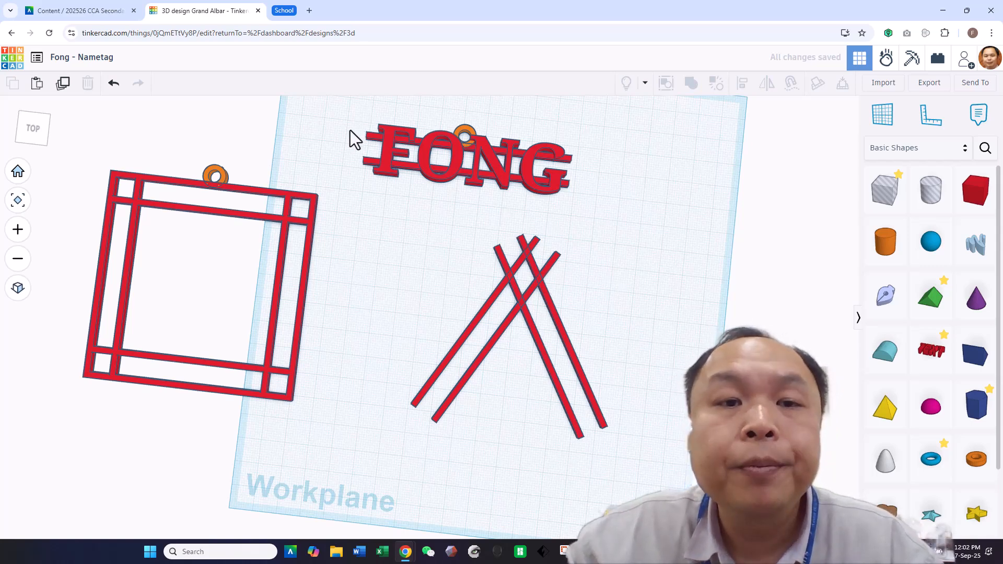
drag(365, 162, 413, 396)
click(642, 341)
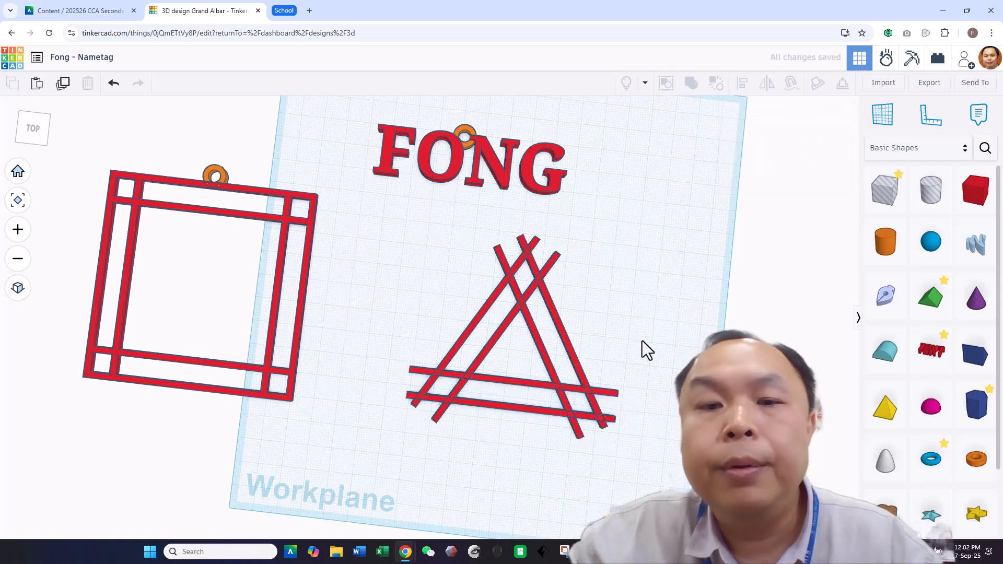
Copy the nametag's ring and place the copy on the triangle's apex.
click(464, 131)
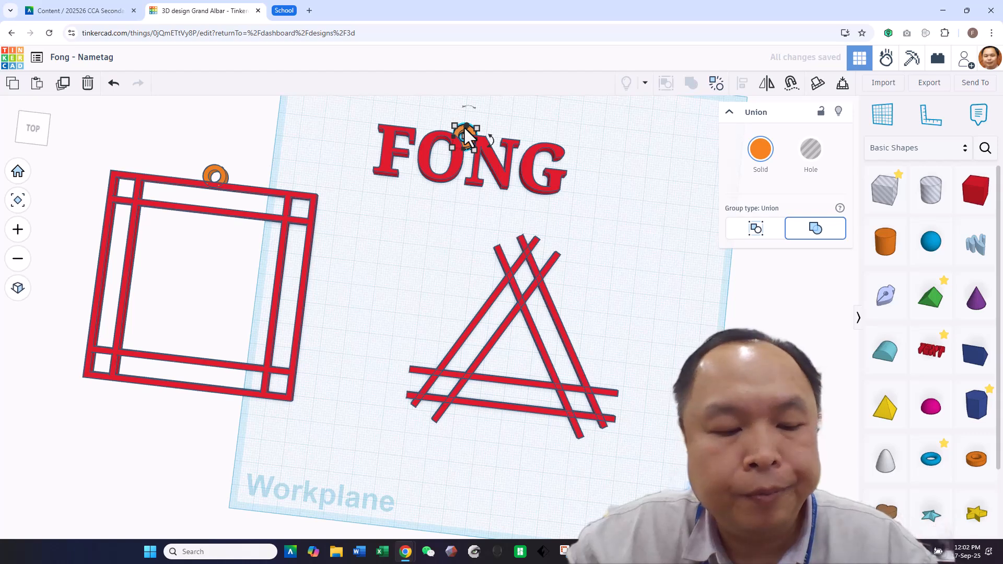
drag(467, 135, 538, 242)
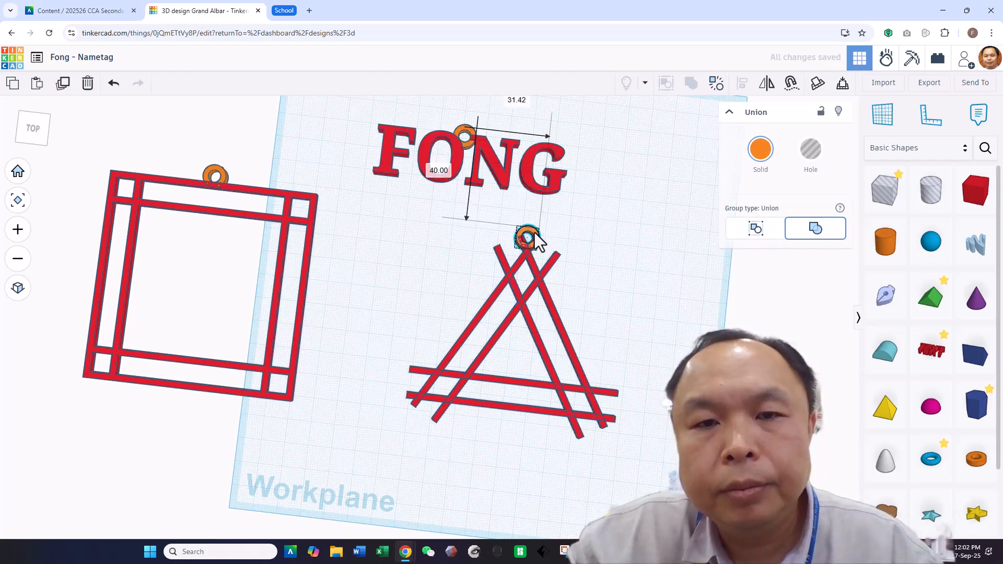
click(629, 256)
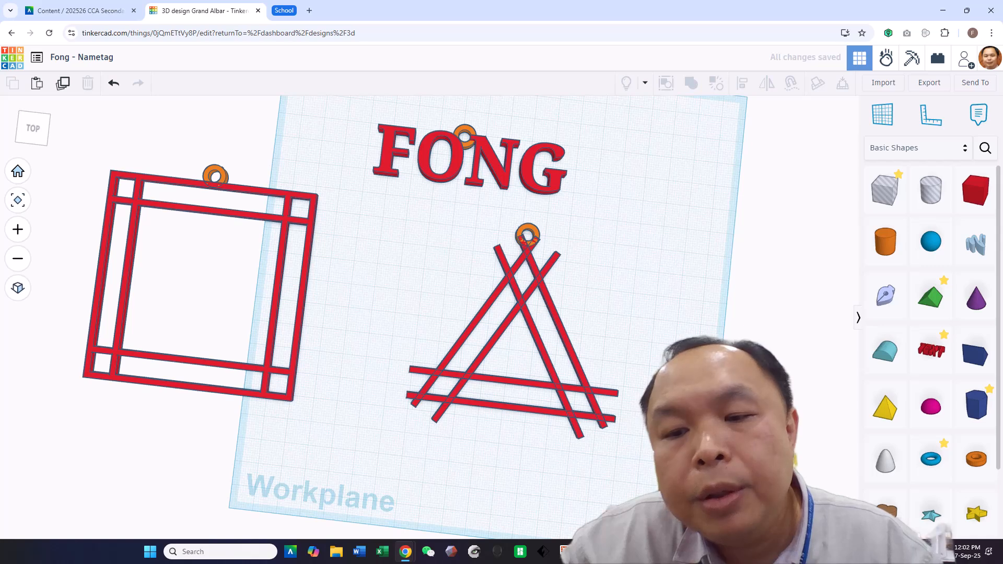
click(840, 506)
click(835, 422)
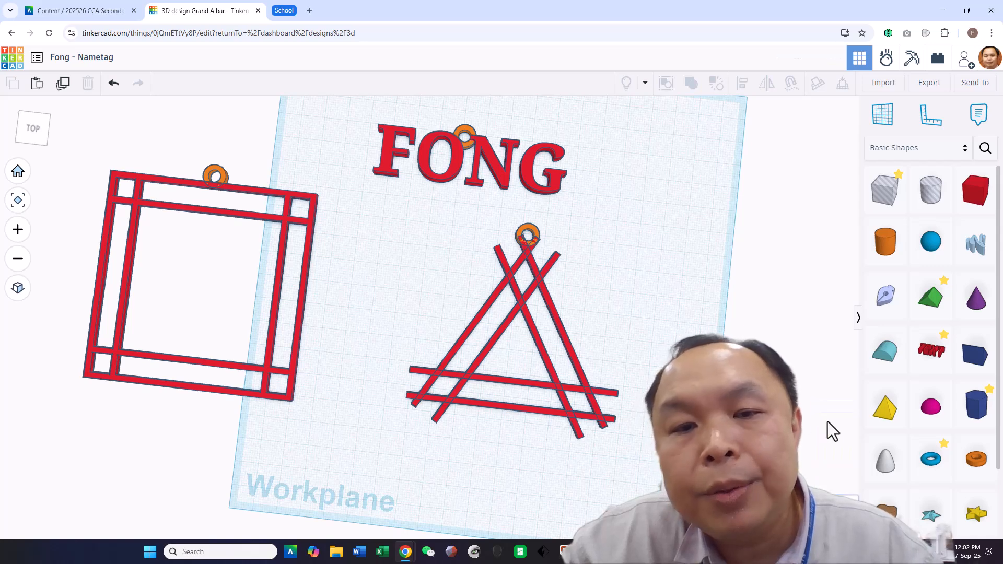
click(530, 233)
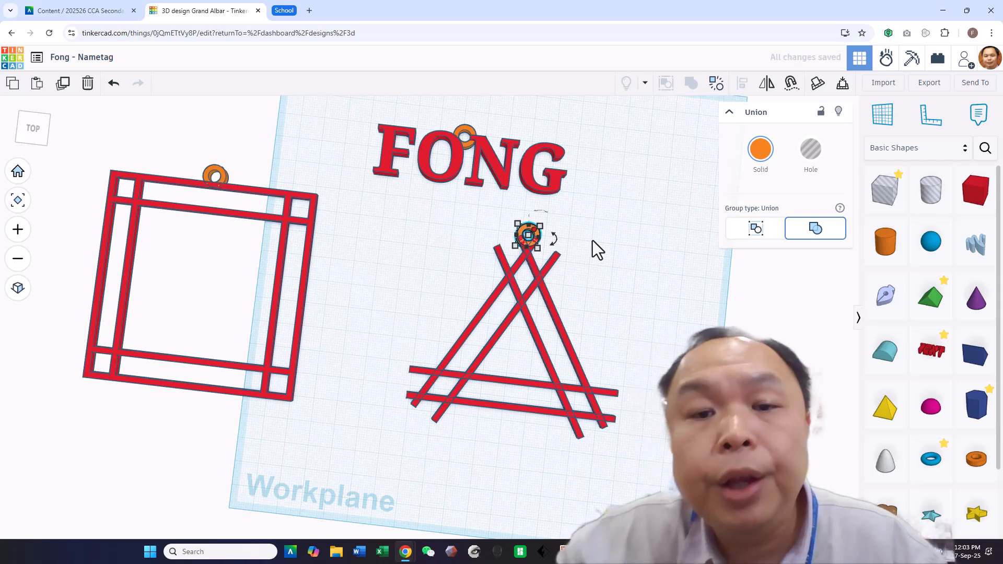
click(592, 240)
scroll(592, 241, down, 1)
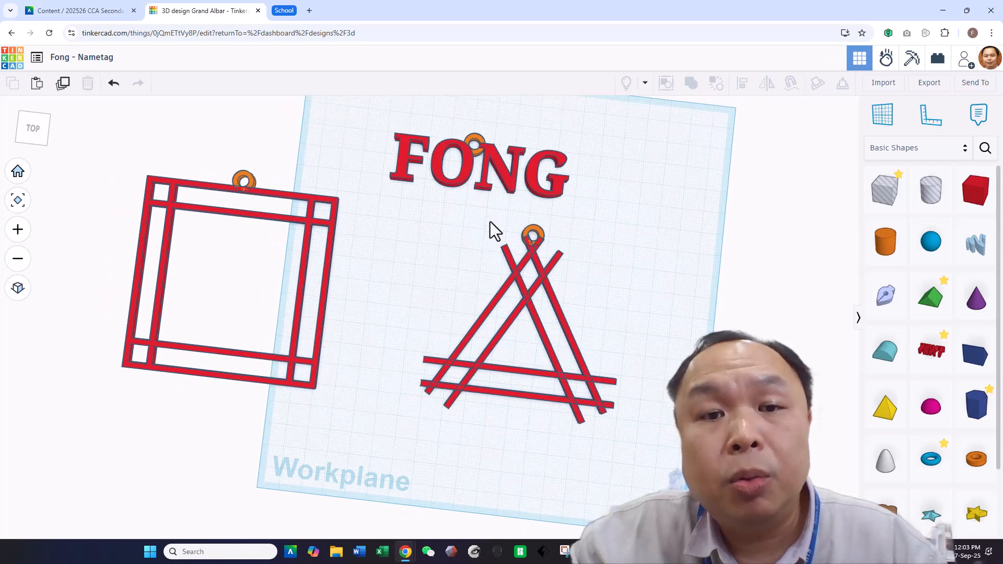
Move the triangle frame together with its ring to the workplane's right side, beside the nametag.
click(406, 167)
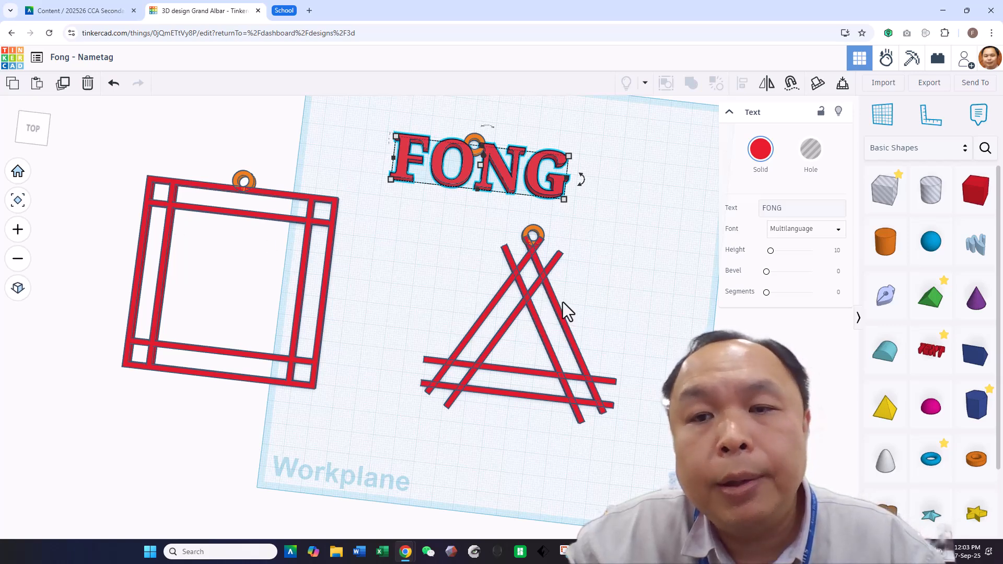
drag(419, 214, 588, 433)
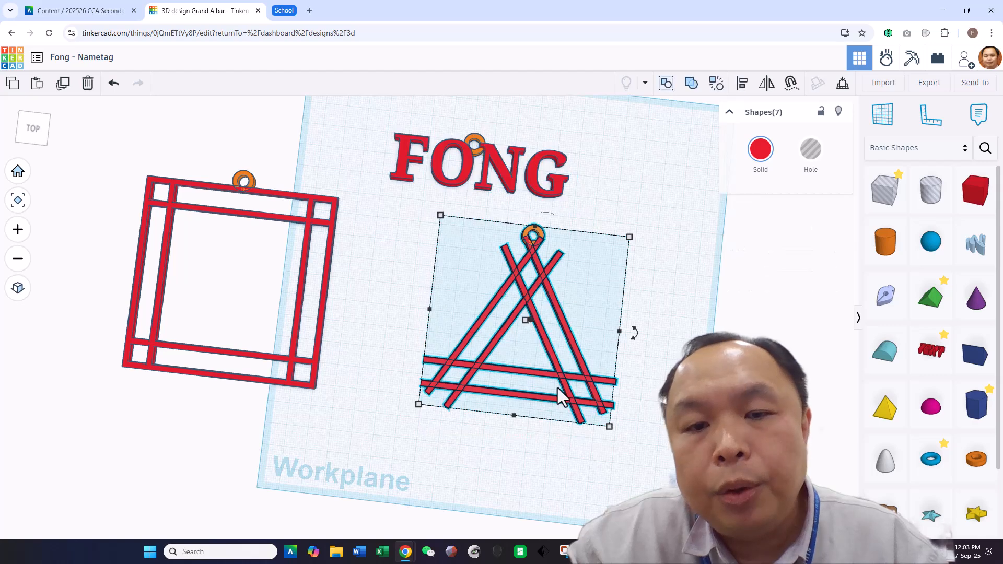
click(465, 306)
drag(401, 226, 622, 426)
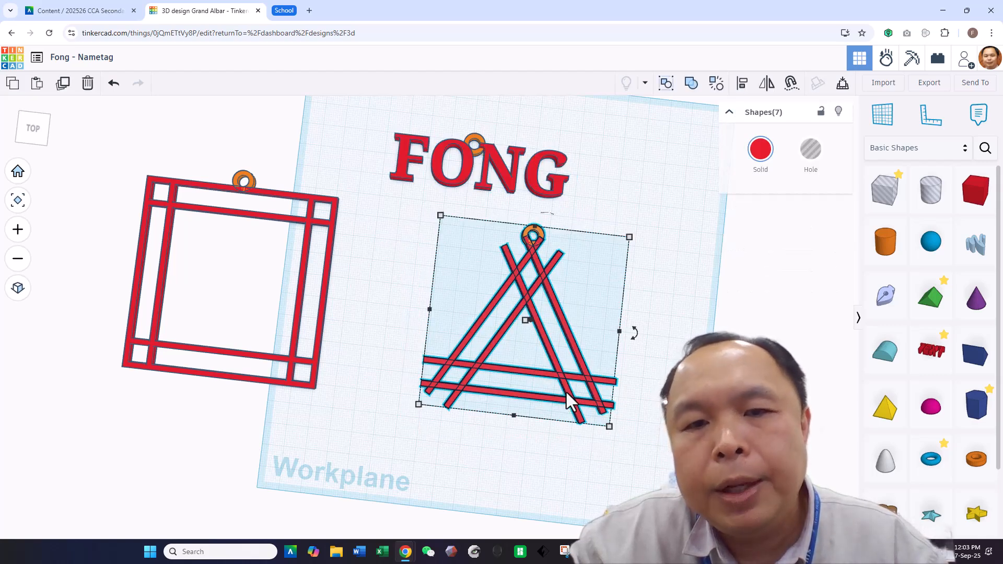
drag(570, 402, 710, 314)
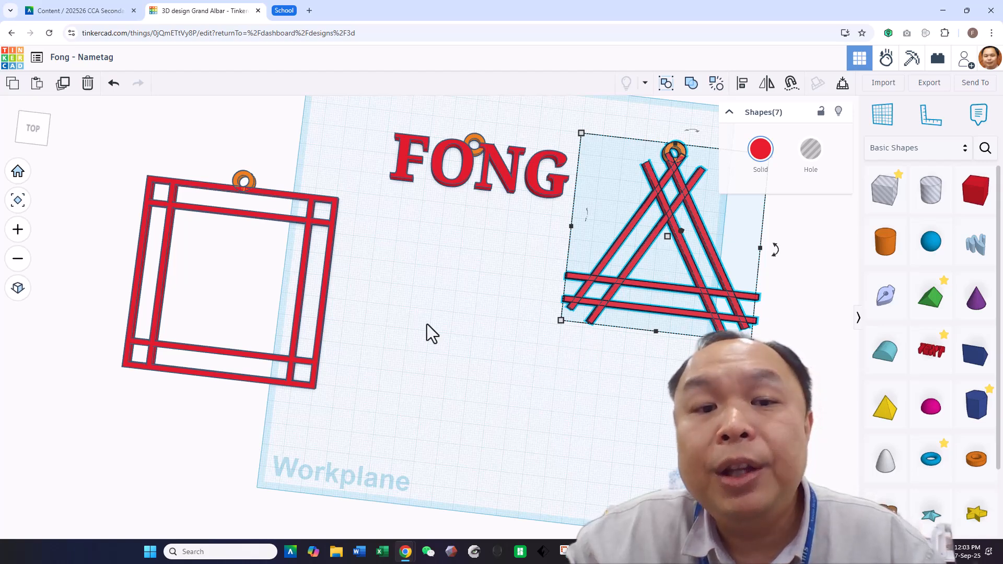
Add a box in front of the nametag and shape it into a bar about 66 mm long and 2 mm wide.
drag(974, 190, 527, 392)
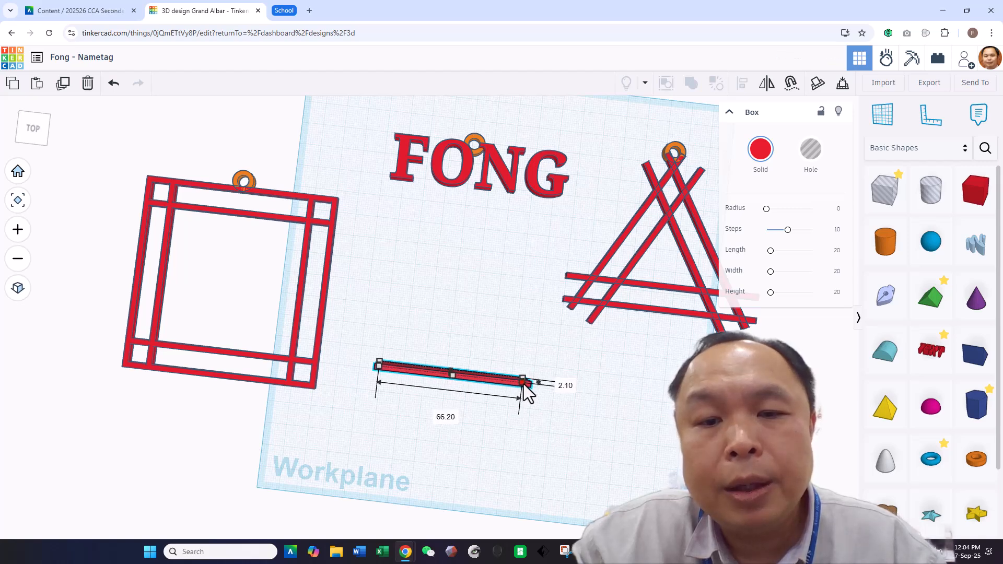
drag(528, 392, 527, 391)
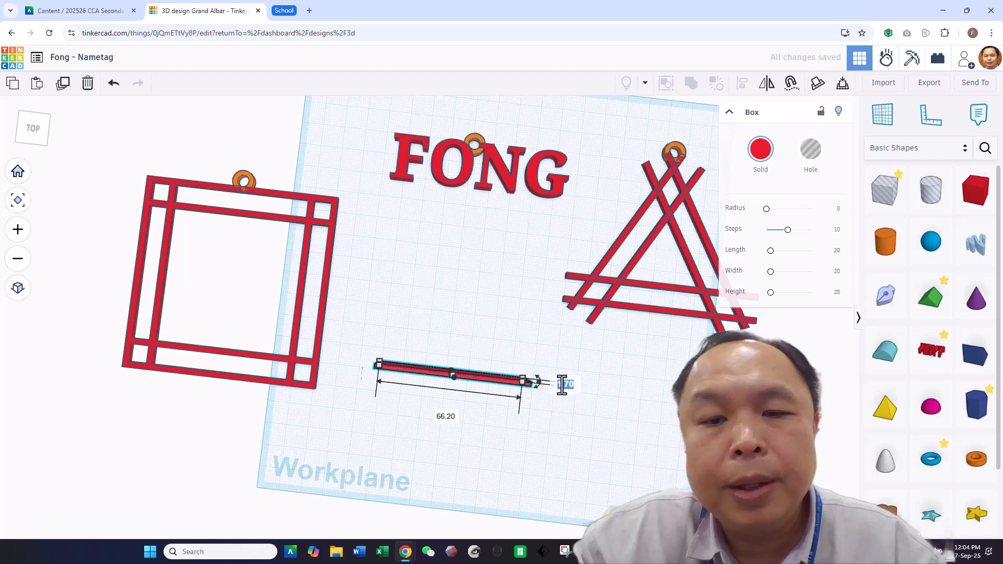
text(2)
key(Return)
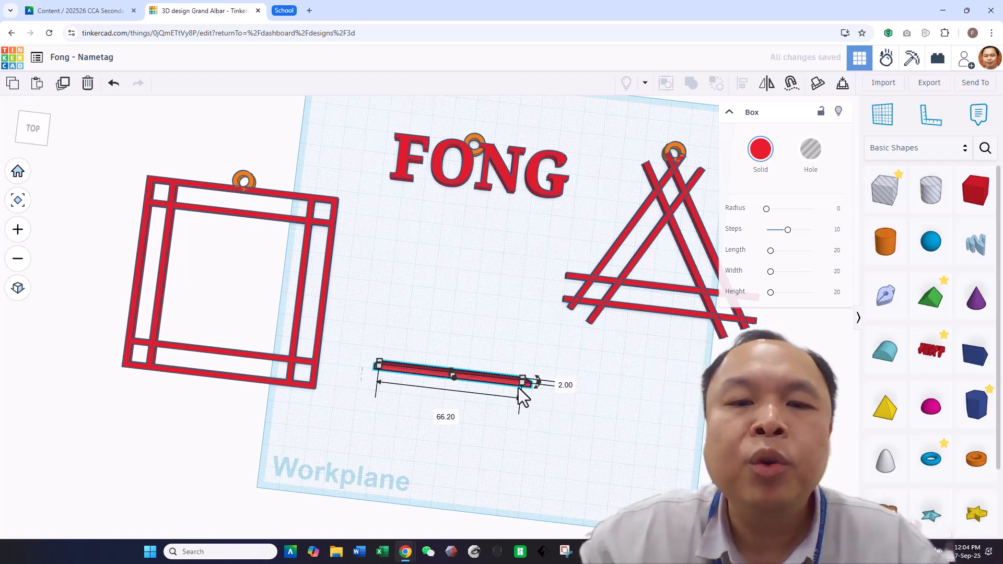
Set the new bar's height to 2 mm.
click(550, 414)
click(501, 381)
right_drag(584, 441, 576, 385)
drag(456, 316, 462, 356)
click(509, 358)
text(2)
key(Return)
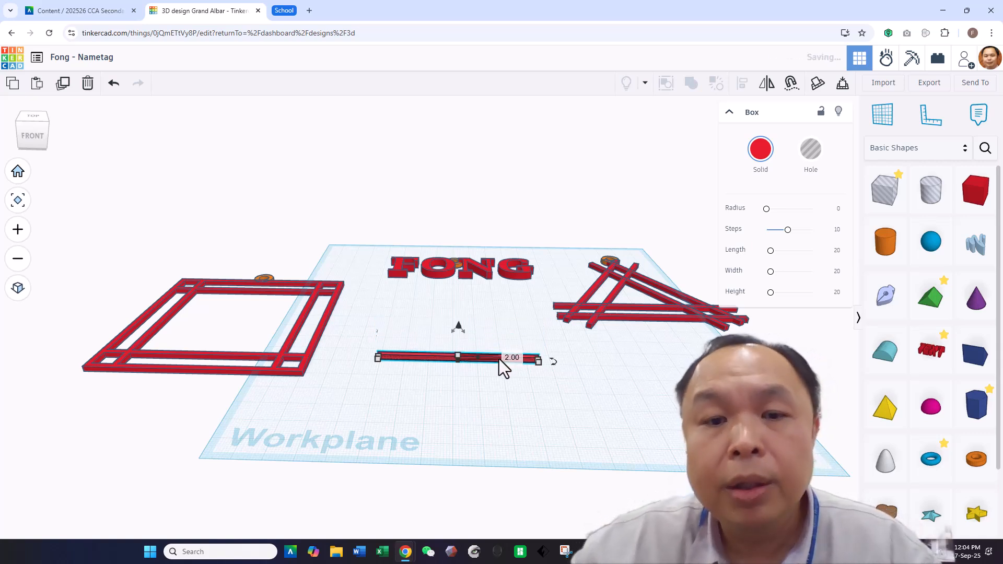
click(646, 425)
right_drag(646, 425, 654, 456)
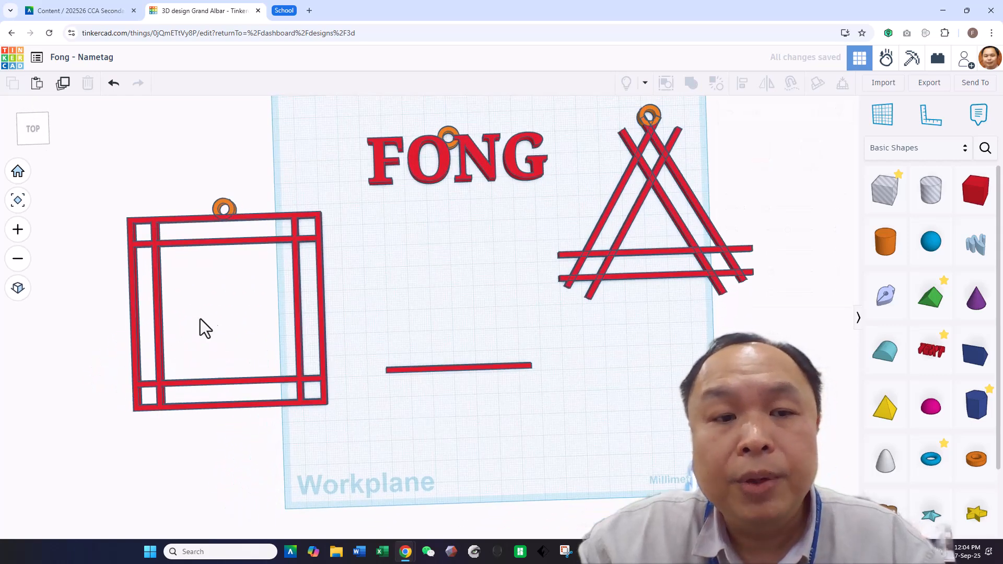
Try placing the new bar across the left side of the square frame.
drag(495, 370, 228, 298)
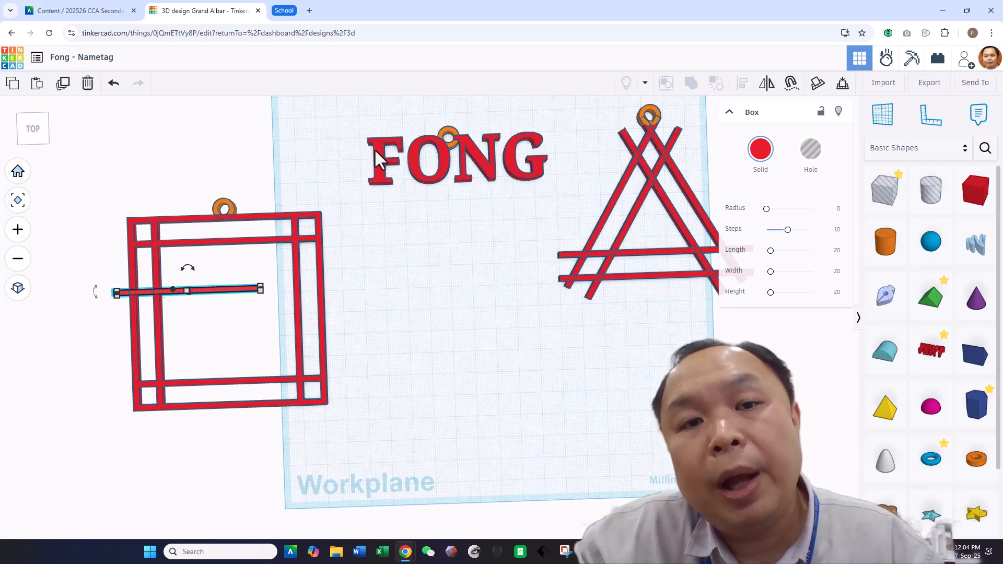
click(397, 160)
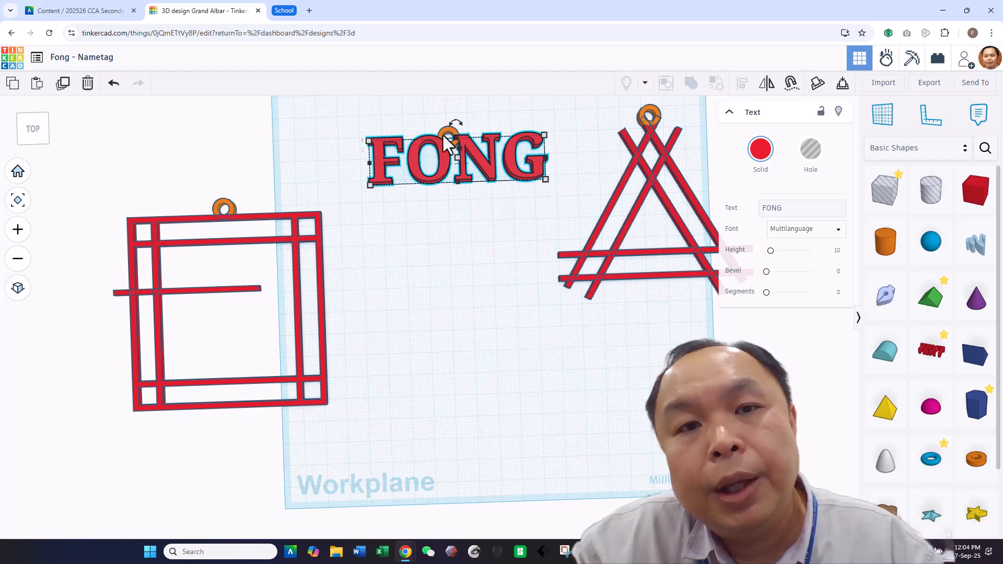
click(449, 232)
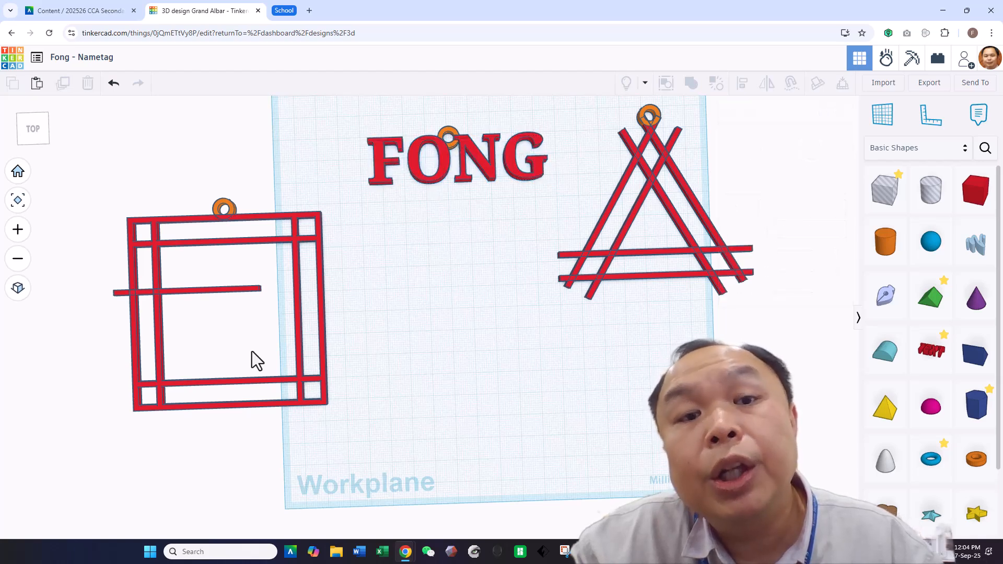
Move the bar across the lower part of the surname letters and lengthen it to about 91 mm, past both ends.
drag(196, 292, 443, 180)
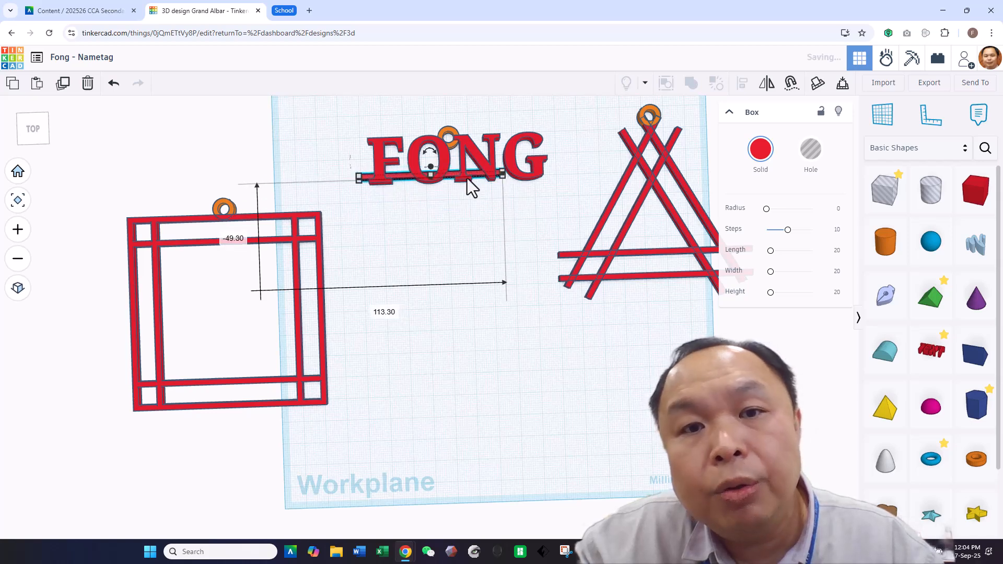
drag(503, 179, 556, 178)
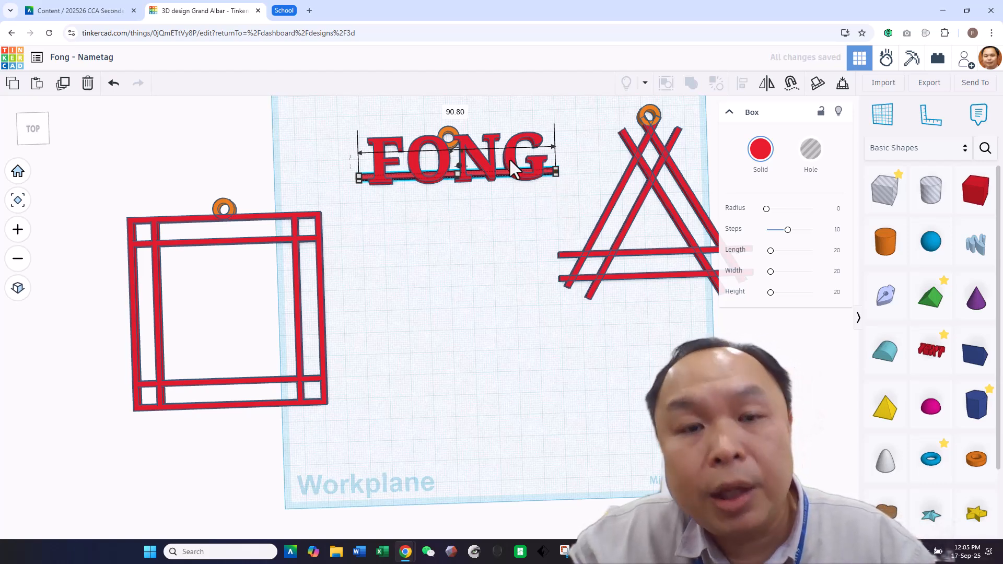
Duplicate the bar in place and shift the duplicate back until it crosses the upper part of the surname letters.
key(ctrl+d)
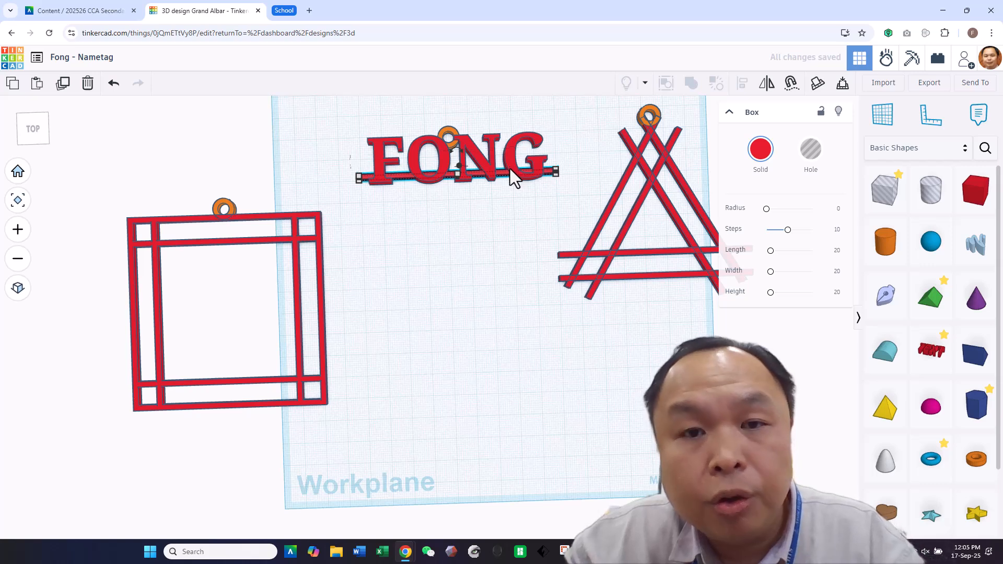
key(Up)
key(Up)
key(Up)
key(Up)
key(Up)
key(Up)
key(Up)
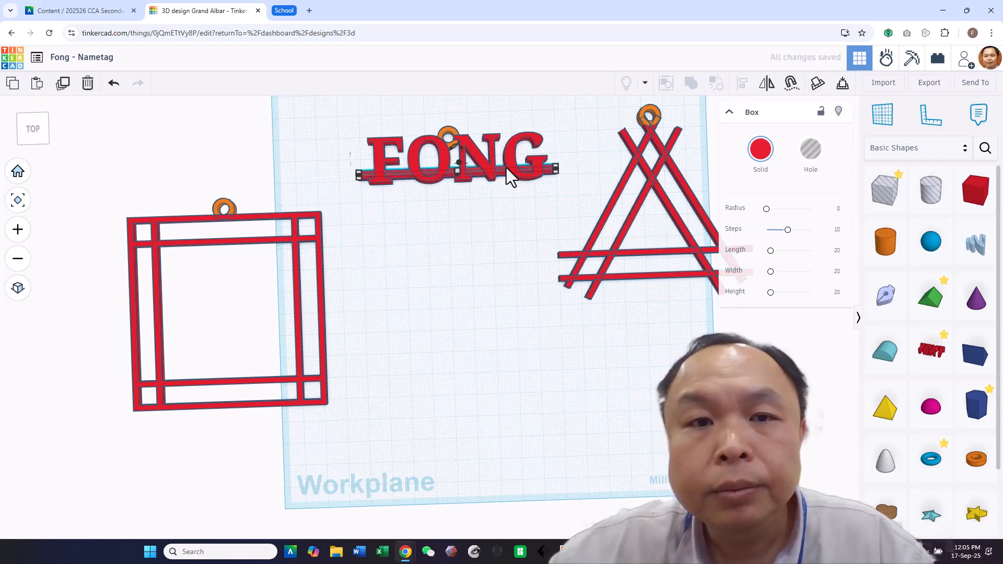
key(Up)
key(Up)
key(Up)
key(Up)
key(Up)
key(Up)
key(Up)
key(Up)
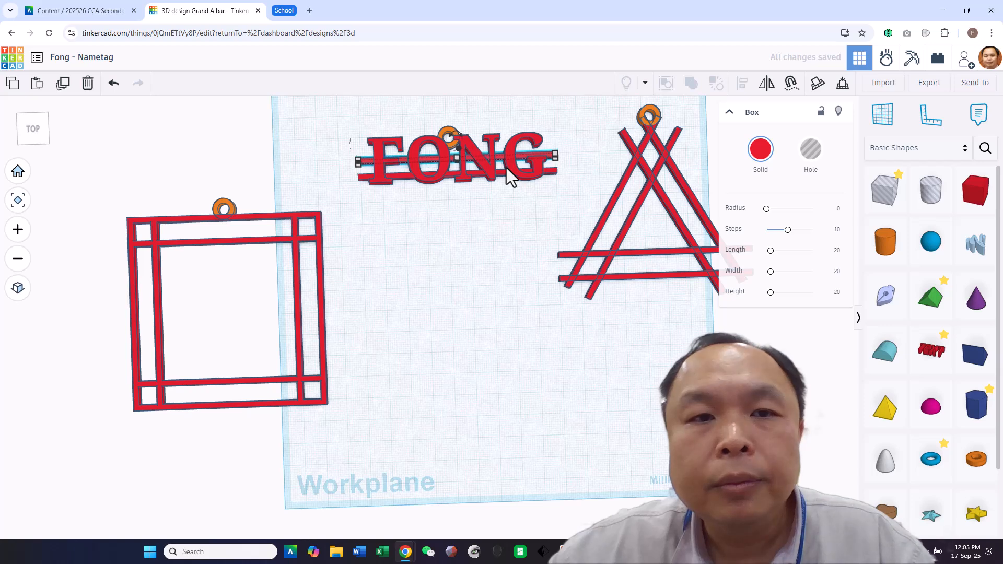
key(Up)
key(Up)
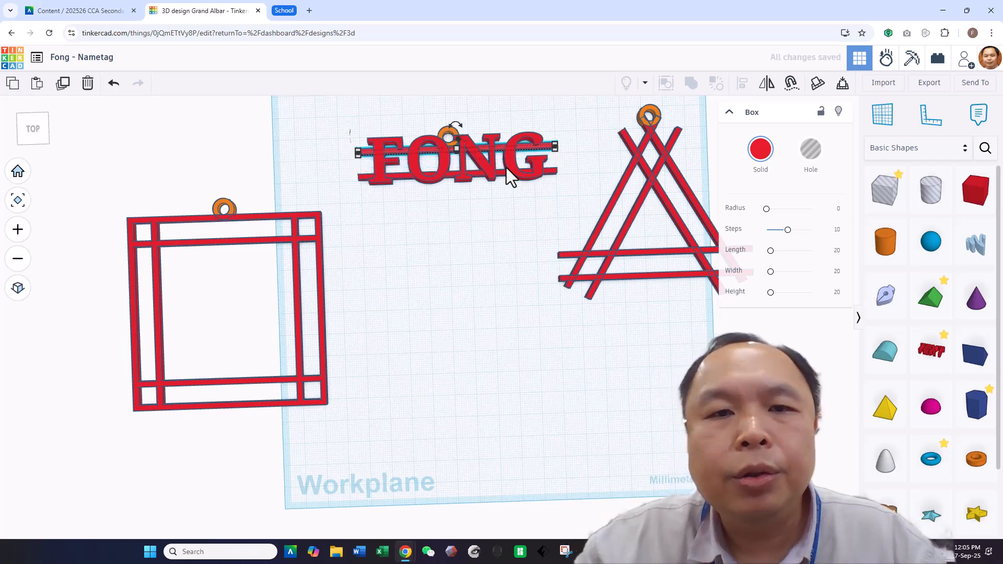
right_drag(512, 250, 376, 280)
click(391, 387)
right_drag(439, 262, 446, 365)
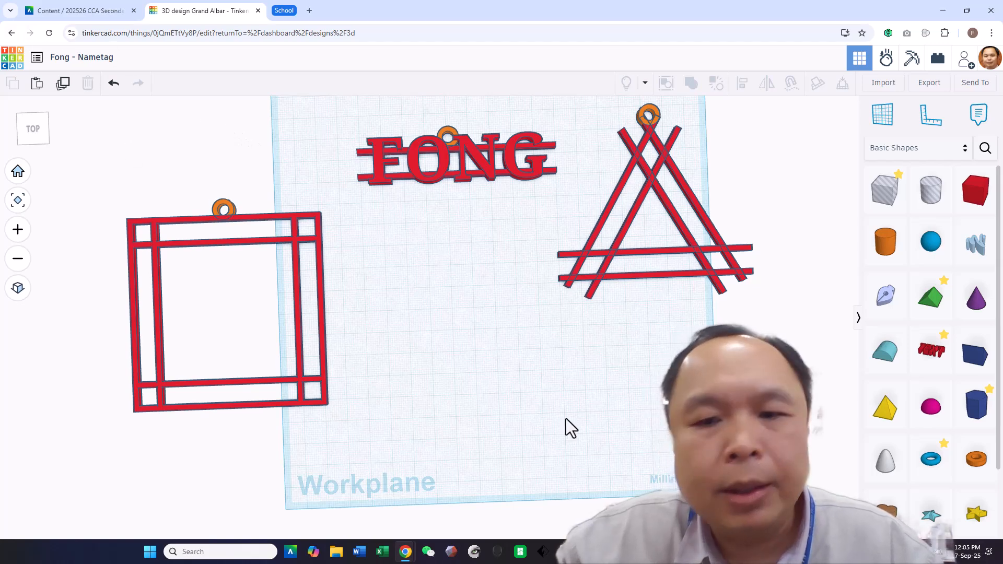
click(96, 18)
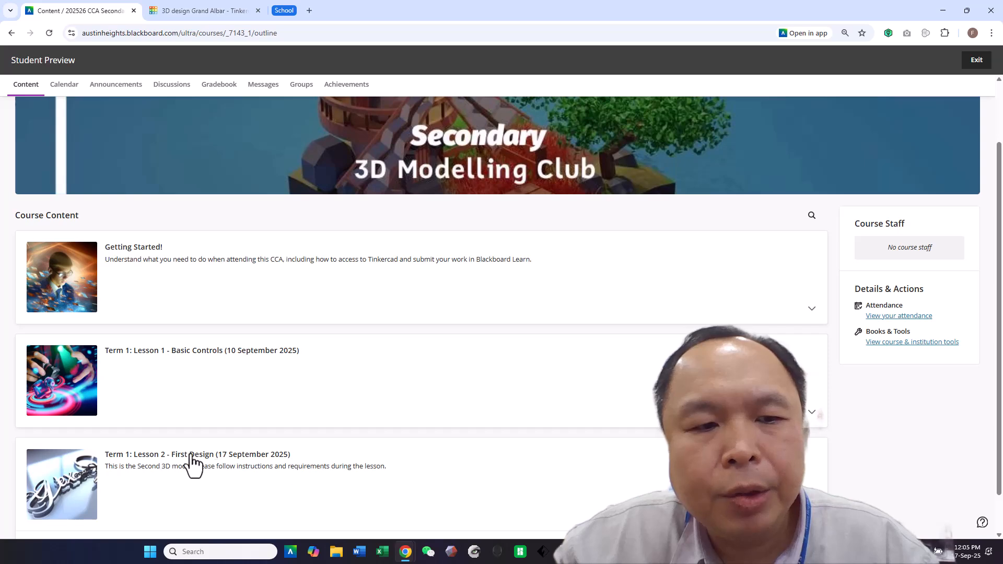
click(203, 10)
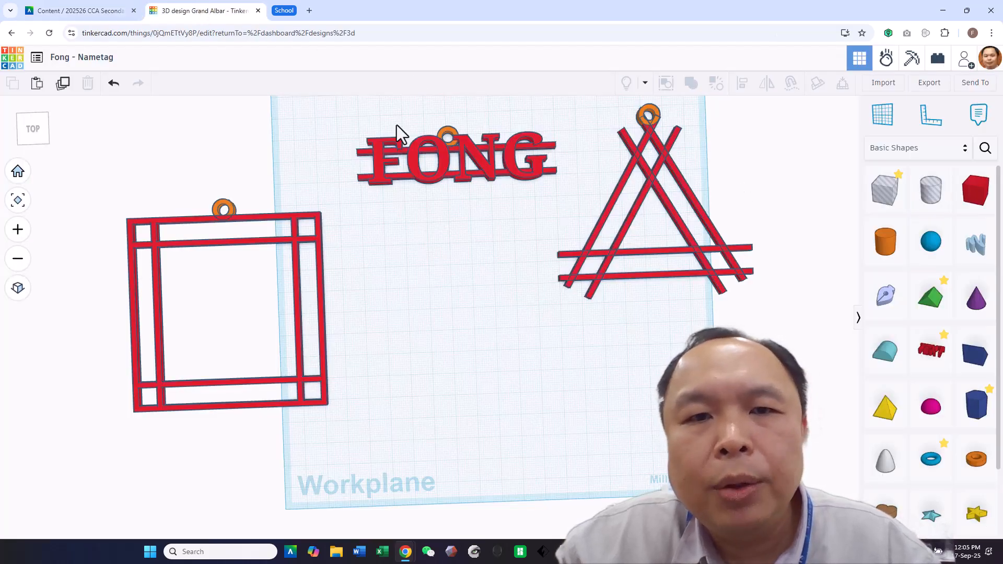
Select the surname nametag with its two bars and key ring loop and export only the selected shapes as STL.
drag(474, 205, 565, 201)
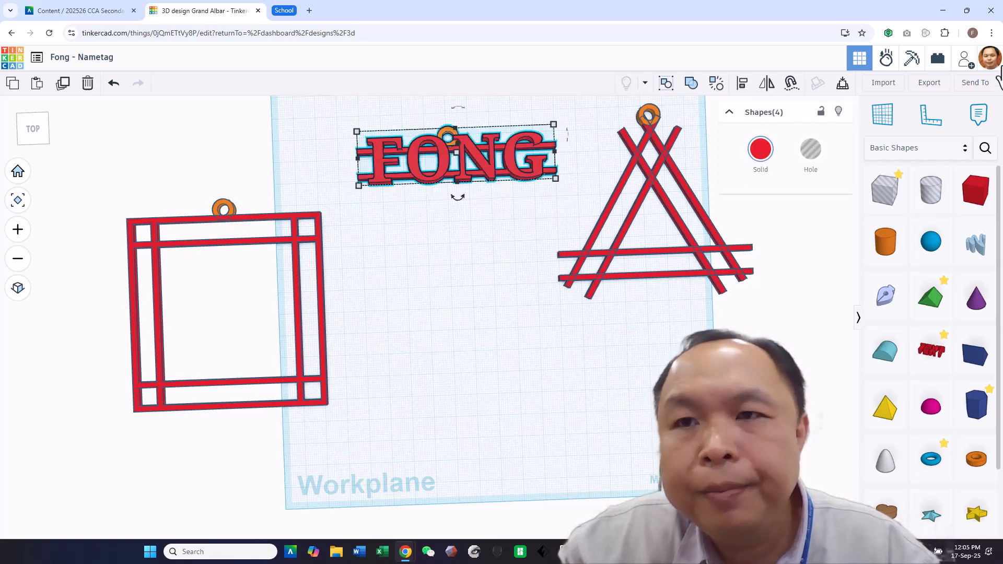
click(936, 88)
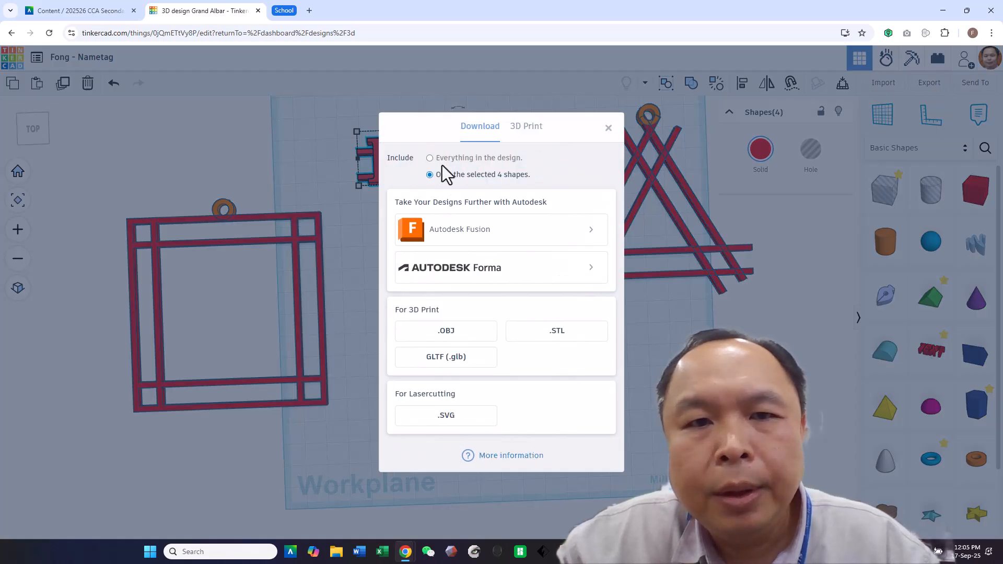
click(557, 334)
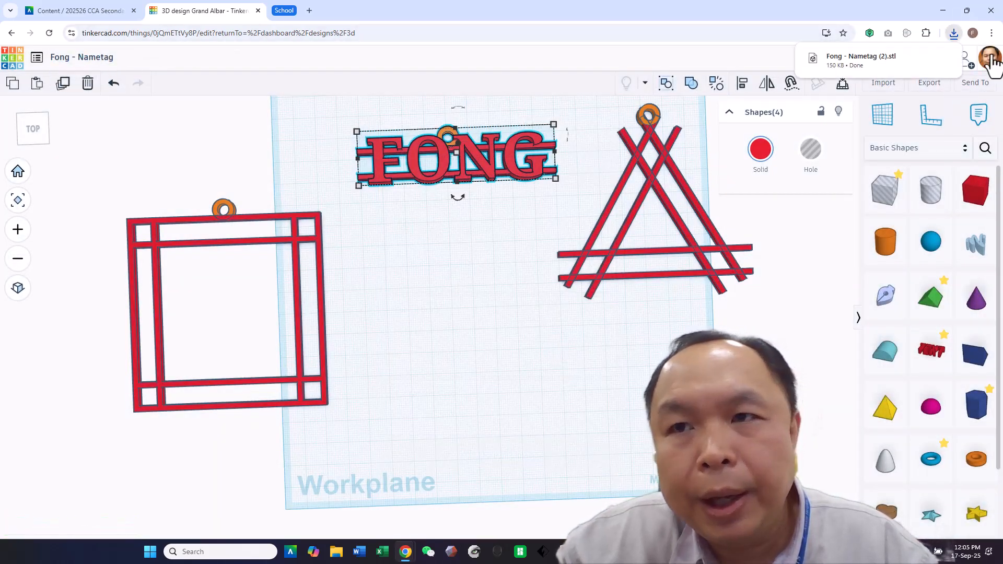
Switch to Blackboard and open the instructions of the "To Submit: Nametag" assignment in Term 1: Lesson 2 - First Design.
click(99, 13)
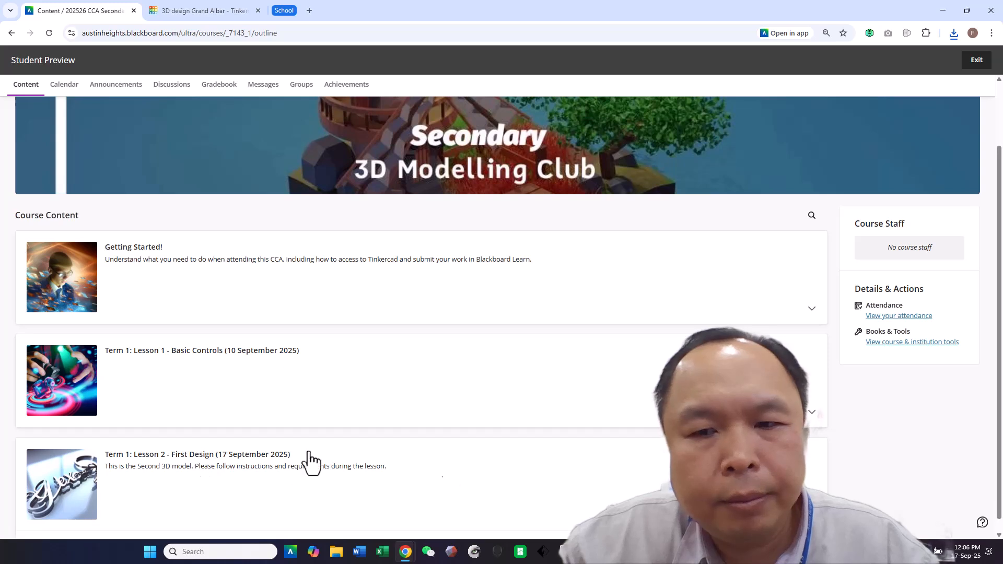
click(234, 459)
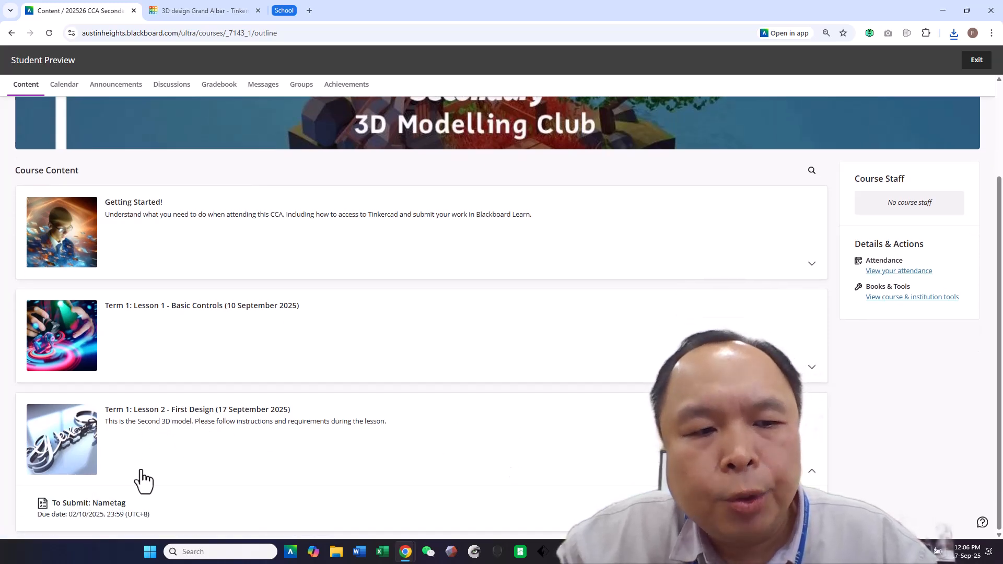
click(73, 505)
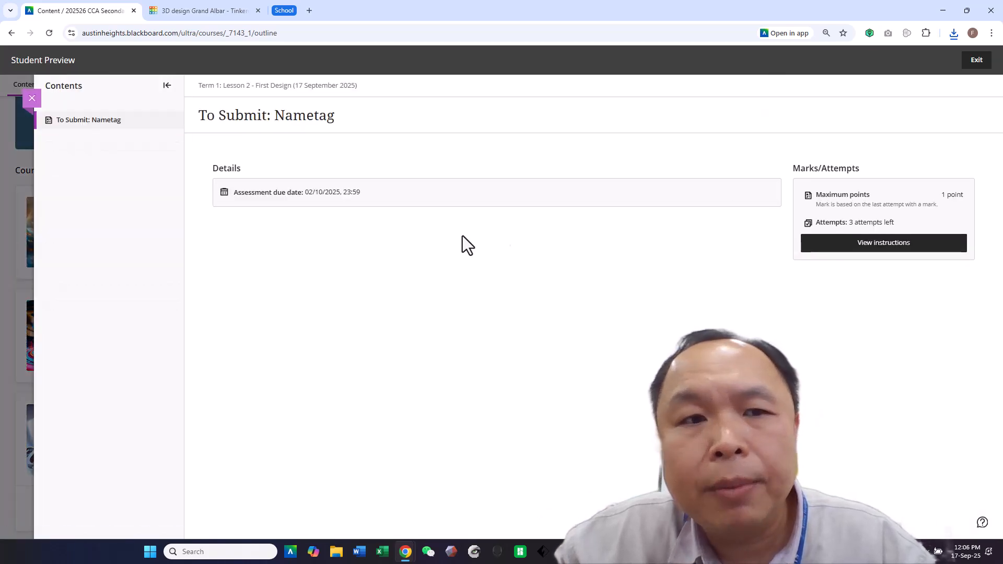
click(867, 246)
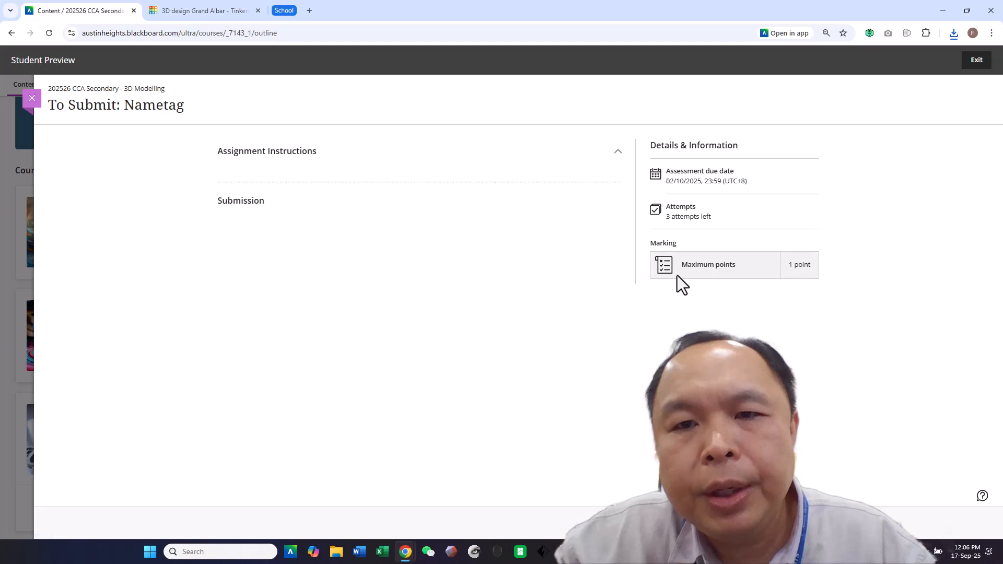
Attach the newly exported nametag STL file to the assignment submission, keeping its display name.
click(520, 254)
click(104, 85)
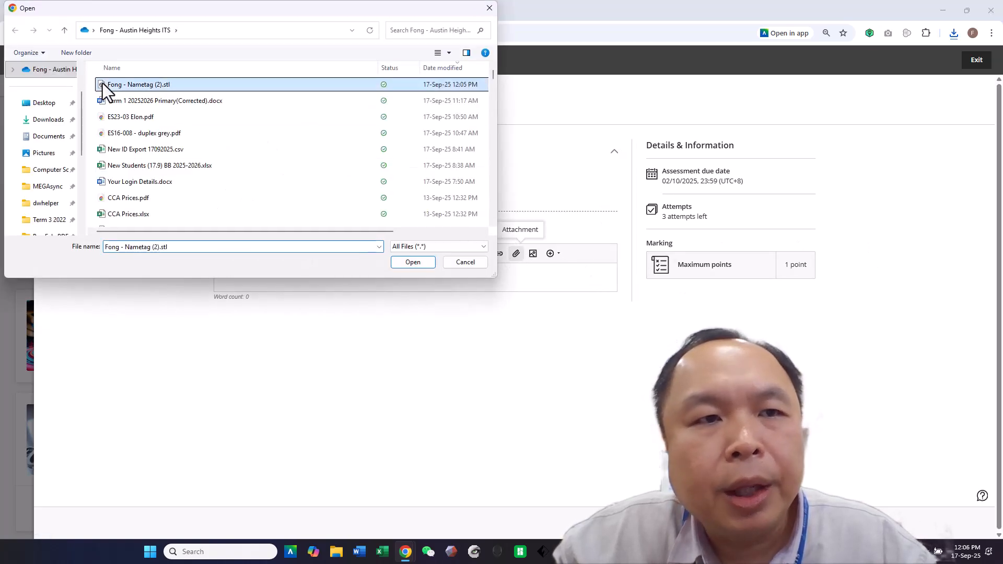
click(415, 262)
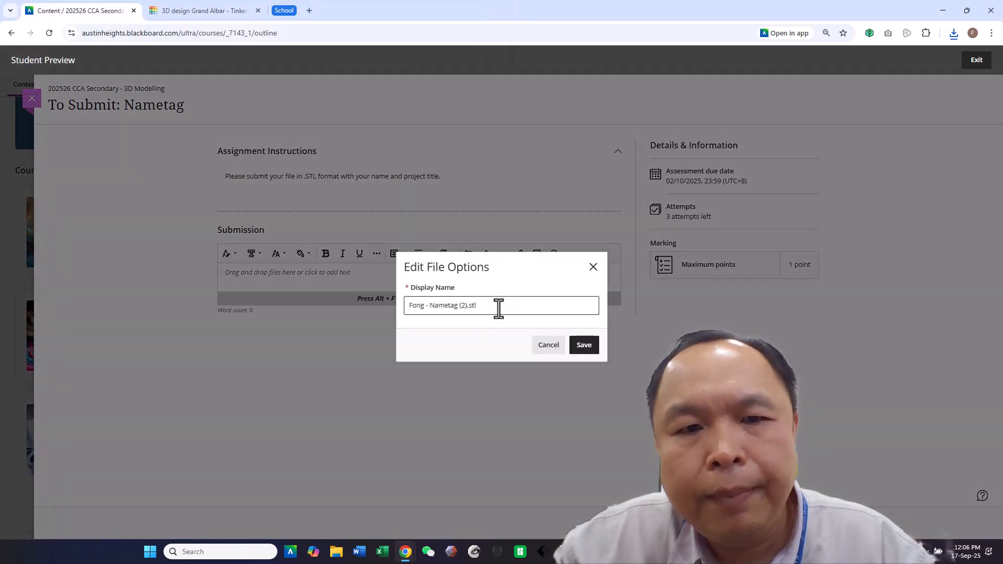
click(585, 347)
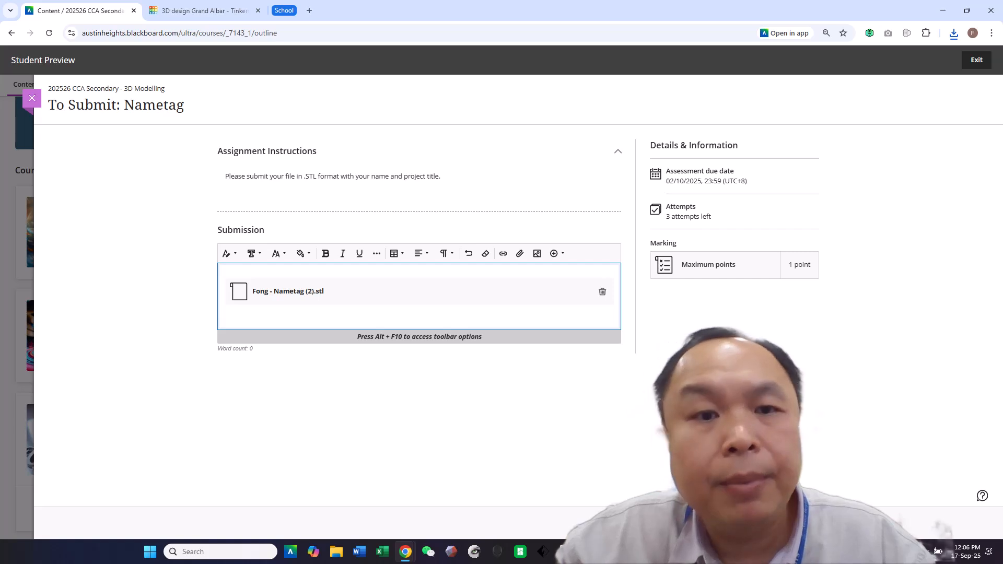